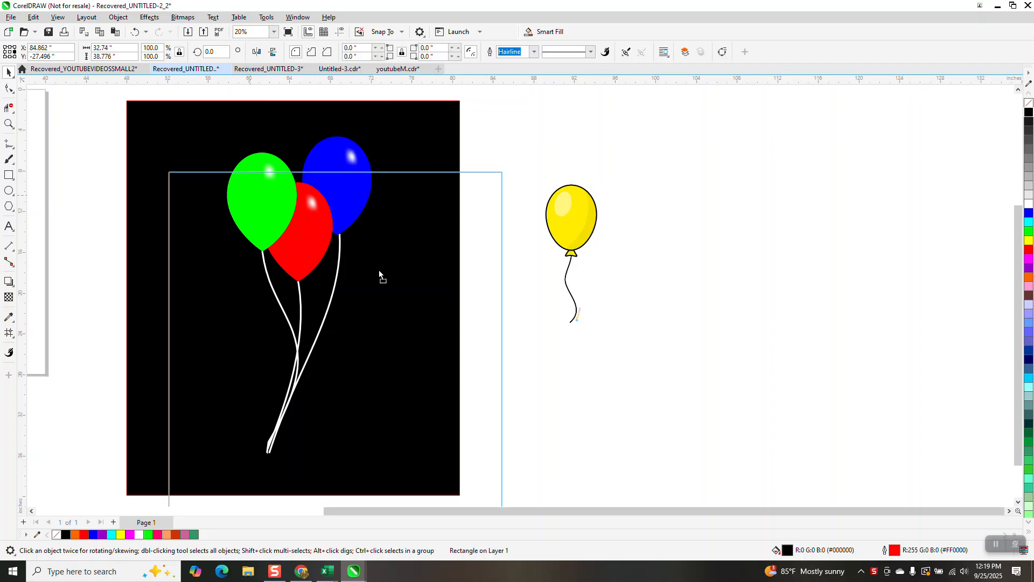
Reposition the black background rectangle behind the balloon bunch and examine the three finished balloons up close
drag(481, 333, 262, 142)
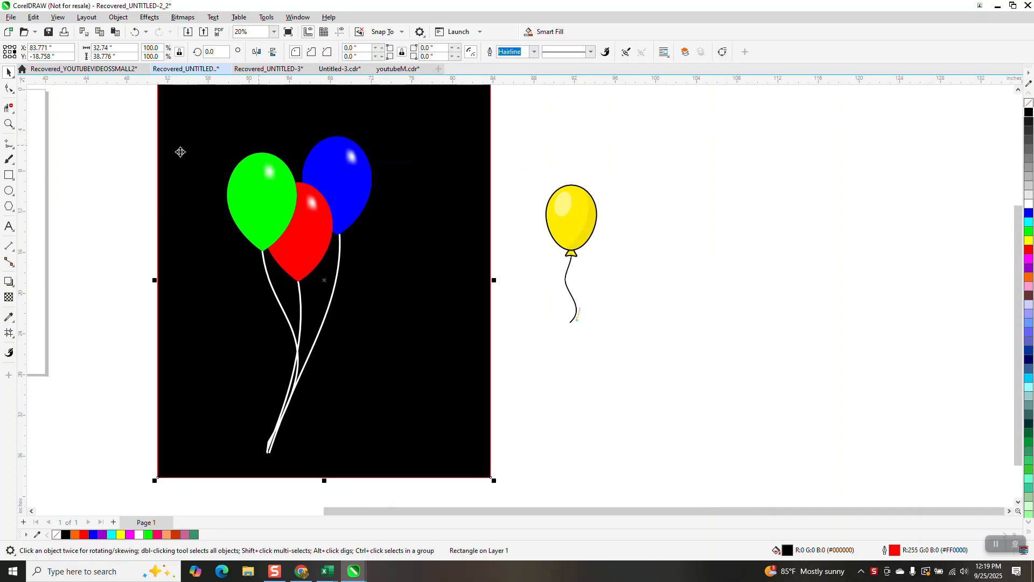
drag(119, 126, 406, 306)
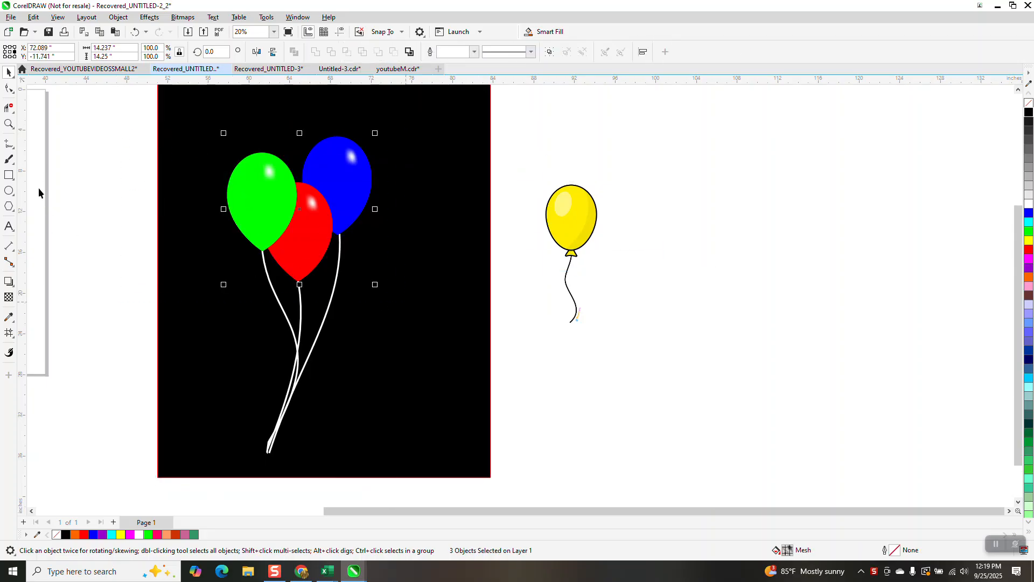
click(8, 124)
drag(156, 138, 418, 288)
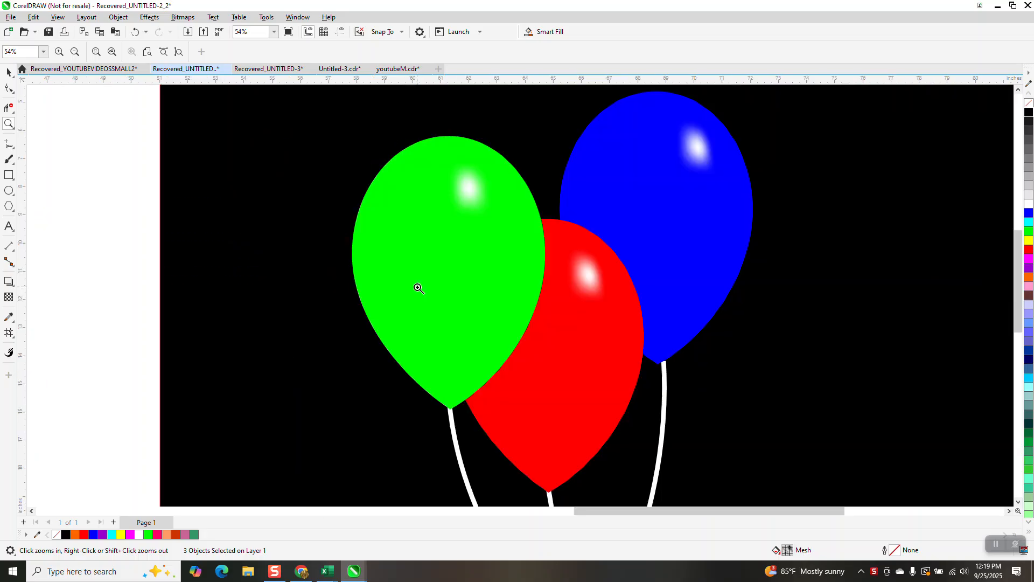
right_click(417, 288)
right_click(99, 153)
right_click(98, 152)
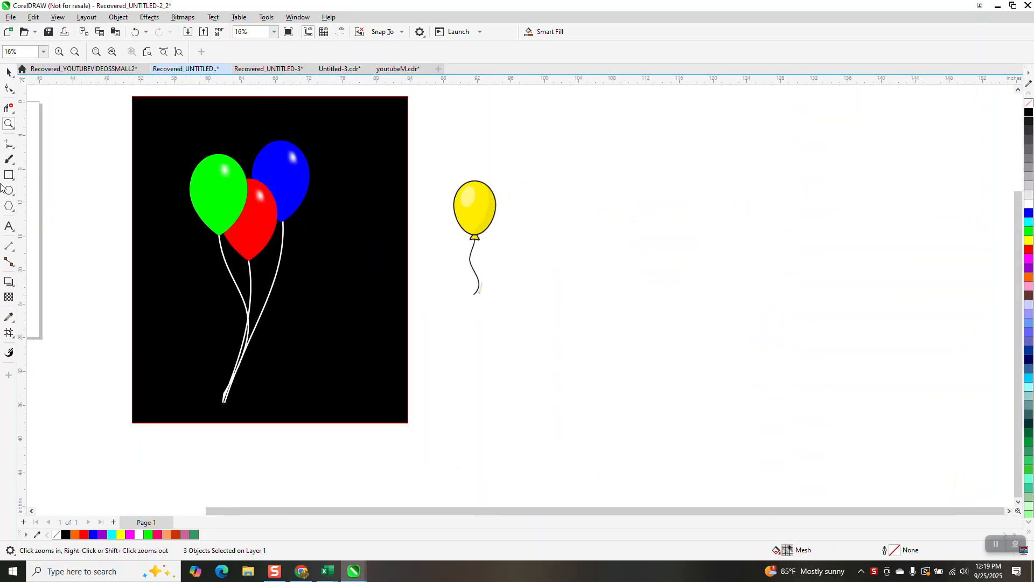
Draw a tall ellipse about 4.03 by 7.80 inches beside the yellow balloon and convert it to curves
click(9, 191)
drag(694, 189, 657, 257)
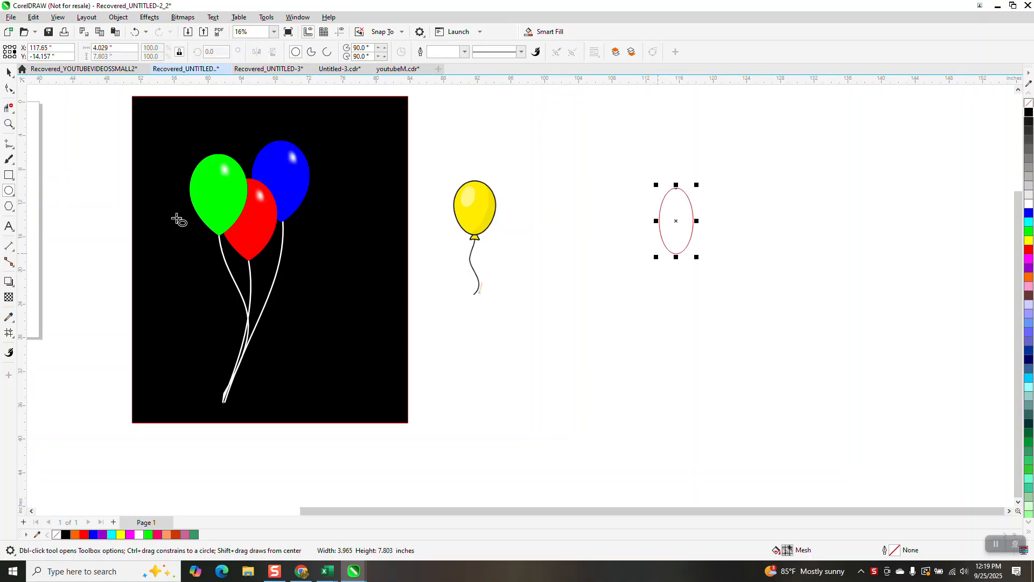
click(9, 124)
drag(647, 173, 746, 299)
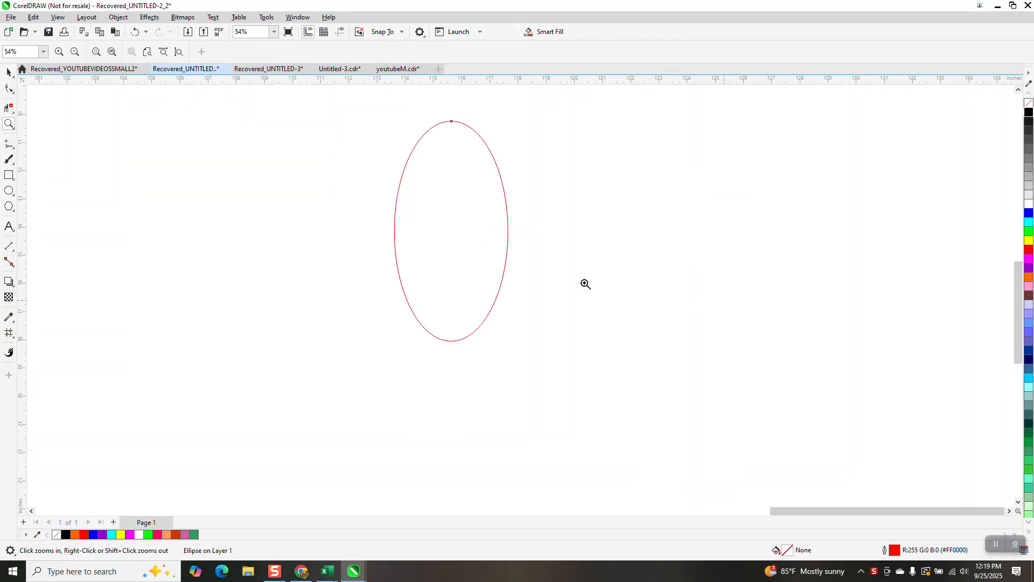
click(121, 18)
click(161, 295)
Make the ellipse's bottom node a cusp and angle both of its handles upward to form the balloon's point
drag(363, 254, 576, 418)
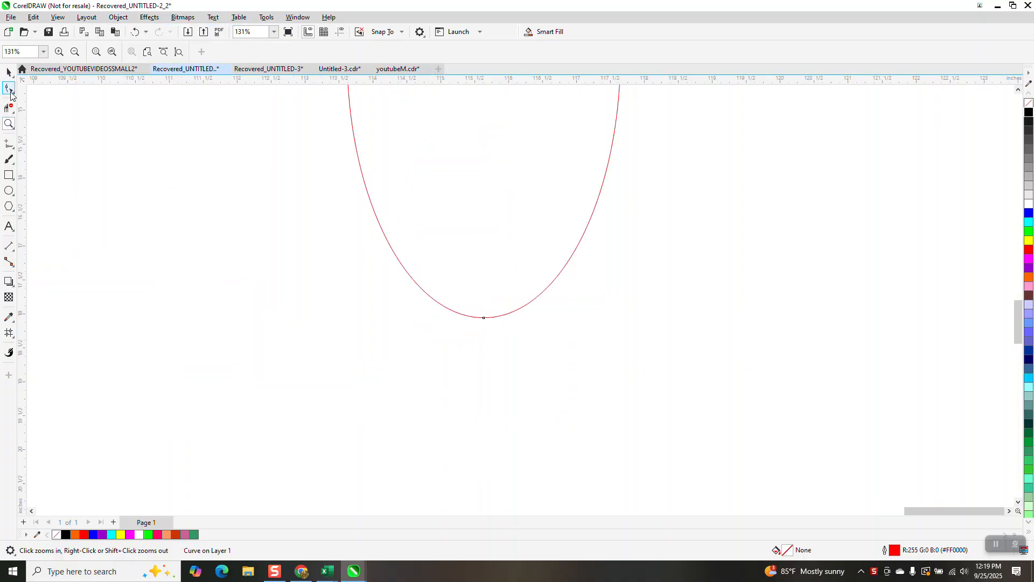
right_click(484, 318)
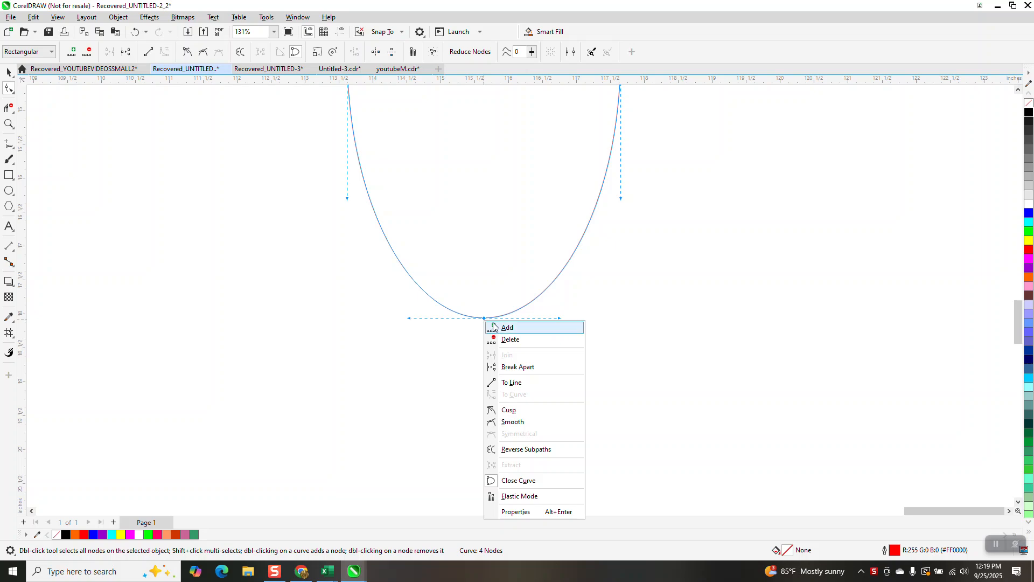
click(509, 412)
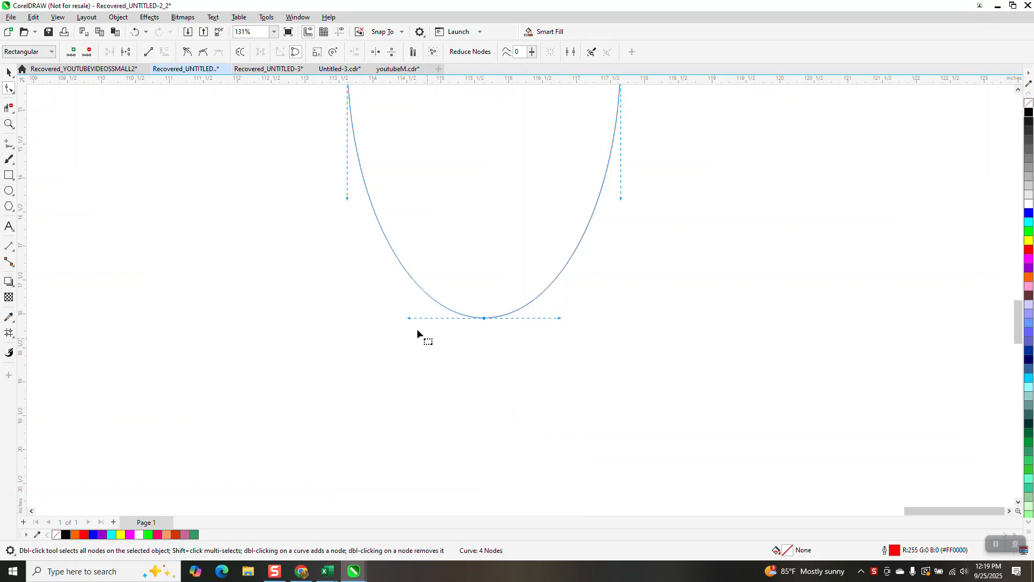
drag(417, 295, 421, 277)
click(484, 318)
drag(559, 319, 539, 278)
Lower the top node of the balloon outline and shorten the whole shape to about 5.98 inches high
scroll(383, 377, down, 2)
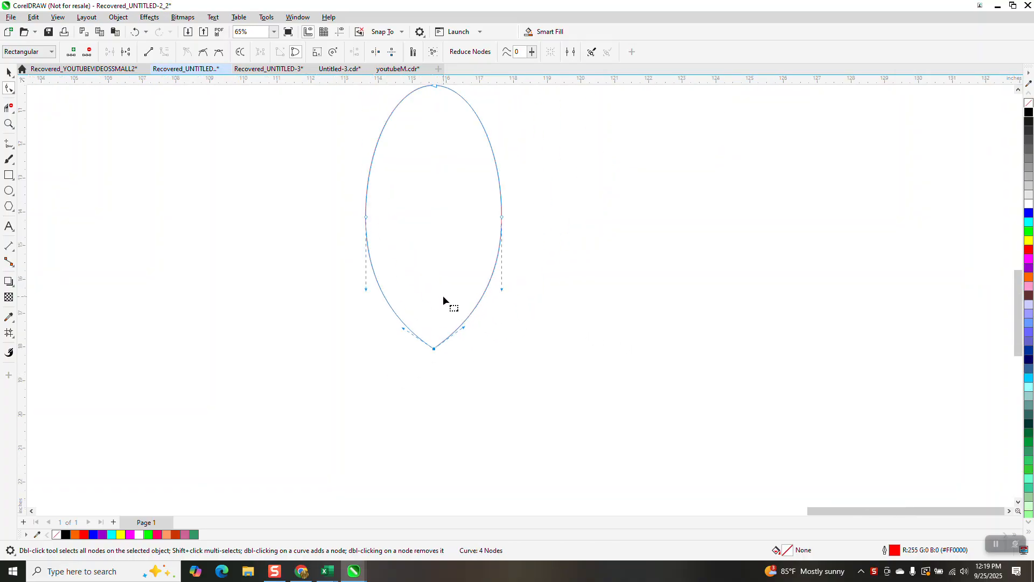
scroll(447, 301, down, 1)
drag(438, 146, 491, 187)
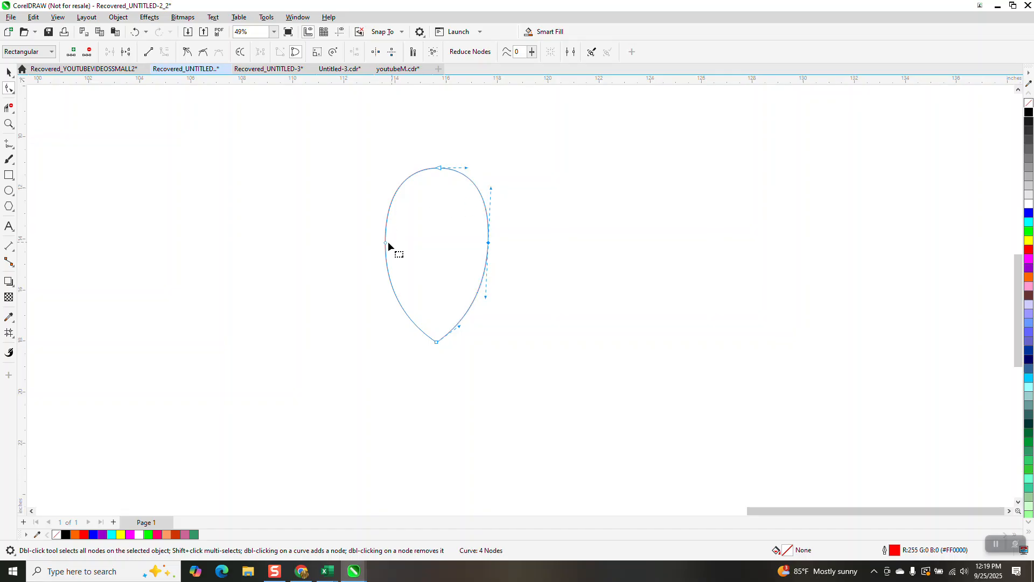
click(135, 32)
click(9, 124)
click(9, 72)
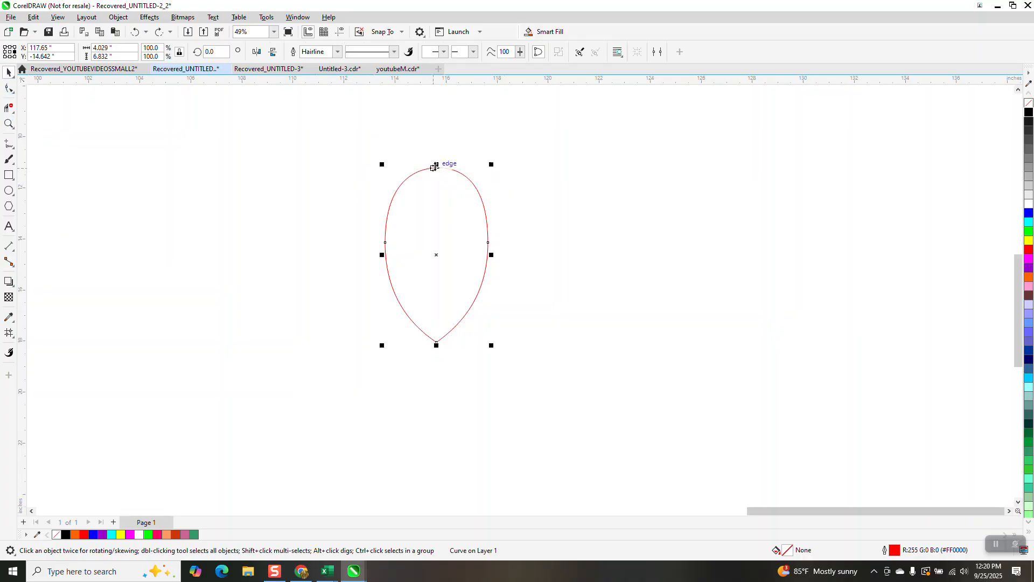
drag(437, 165, 434, 189)
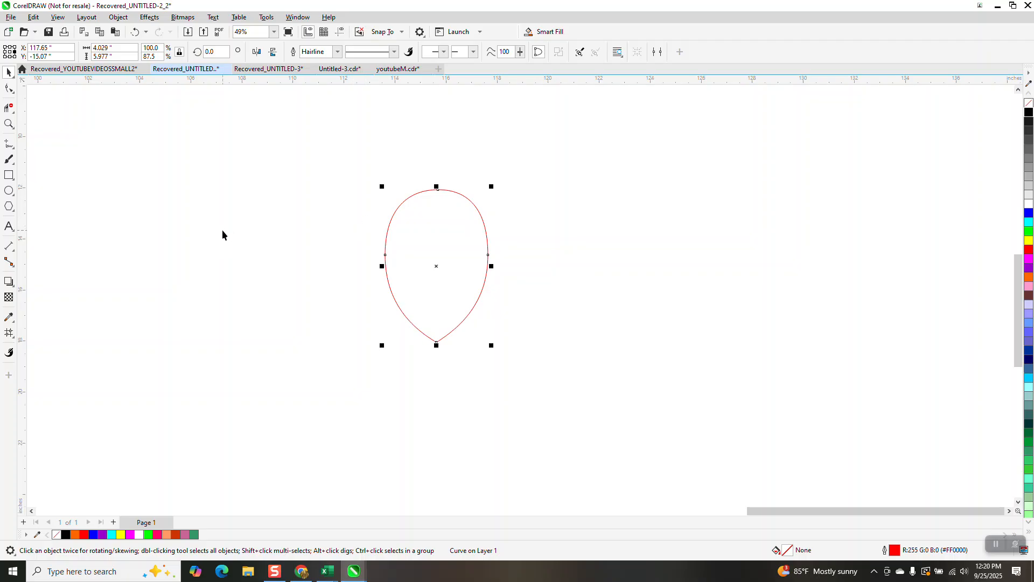
Fill the balloon shape with blue and remove its outline
click(9, 124)
drag(404, 315, 460, 359)
scroll(381, 293, down, 10)
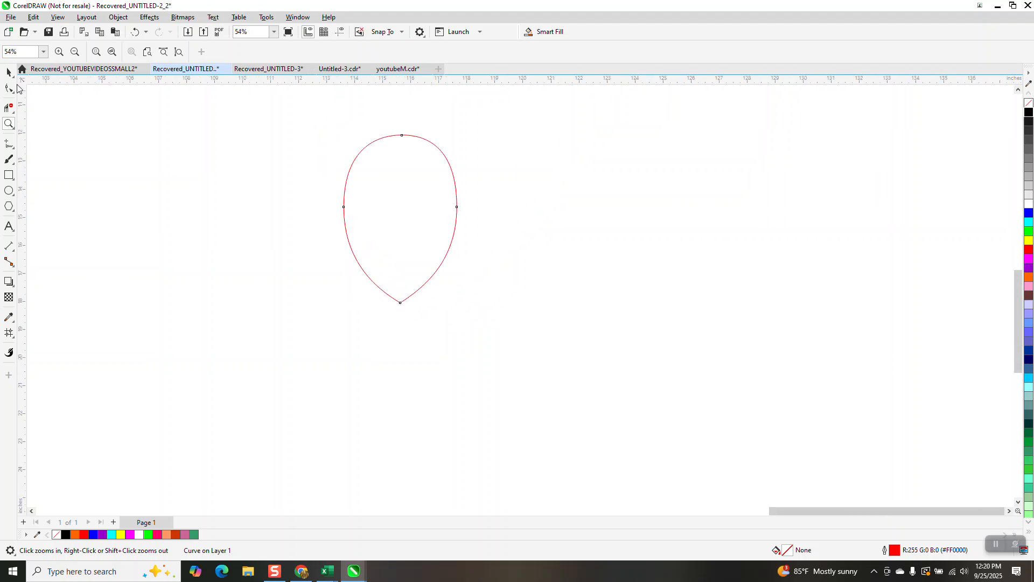
click(10, 71)
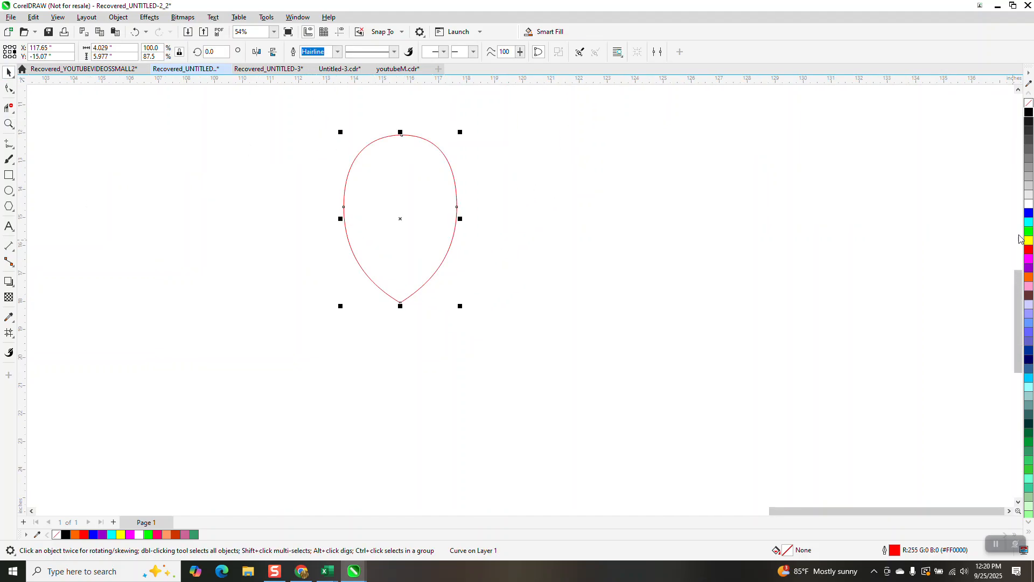
click(1029, 214)
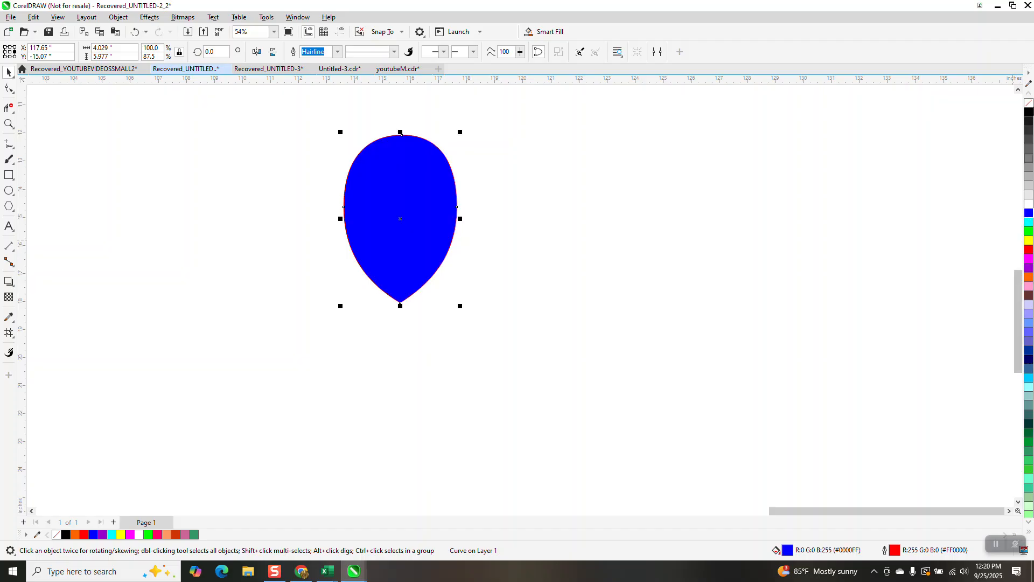
right_click(1029, 104)
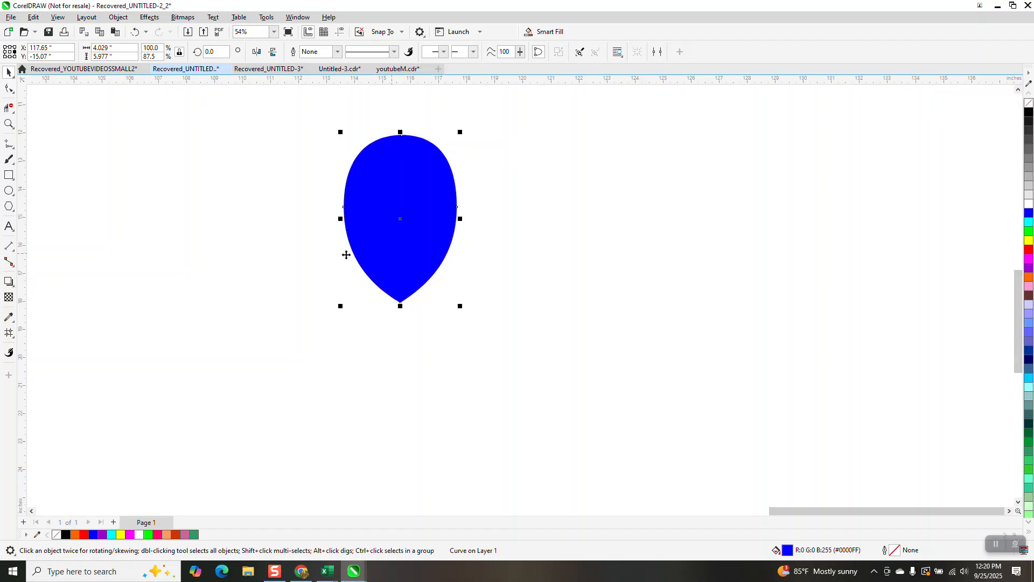
Draw a small tilted highlight ellipse about 0.23 by 0.62 inches in the balloon's upper right, filled white without an outline
click(8, 191)
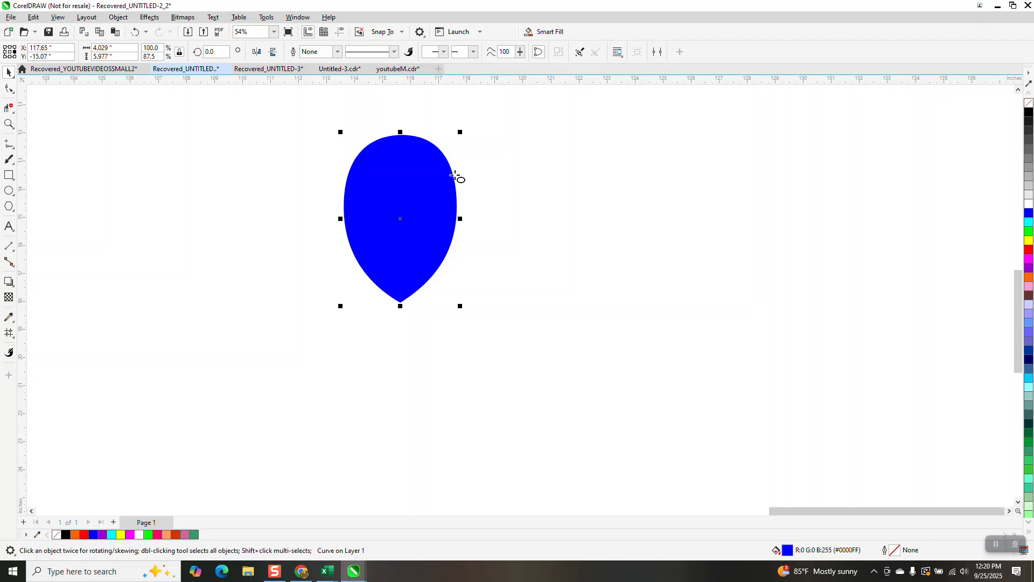
drag(483, 162, 435, 159)
key(space)
click(428, 170)
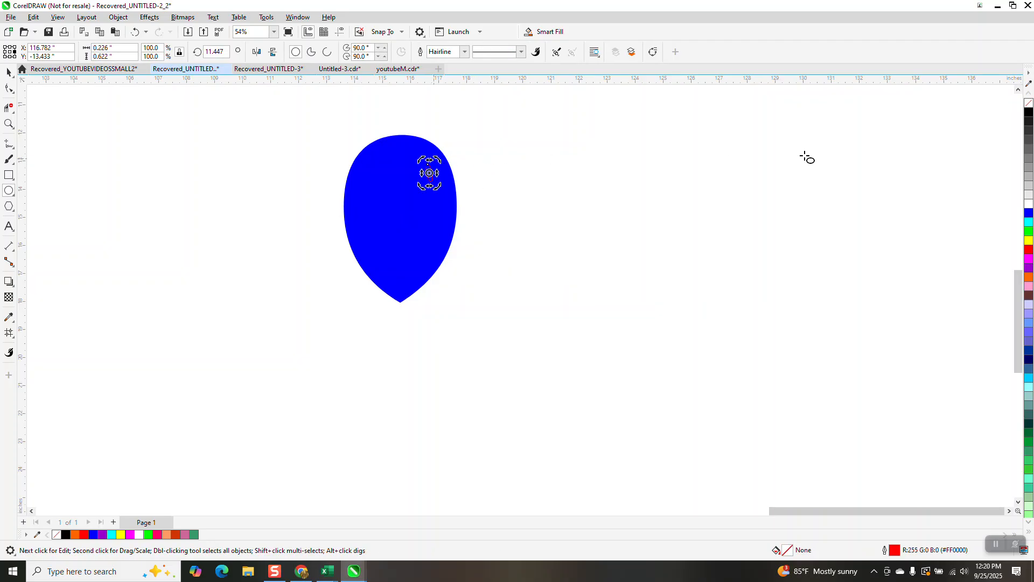
click(1028, 206)
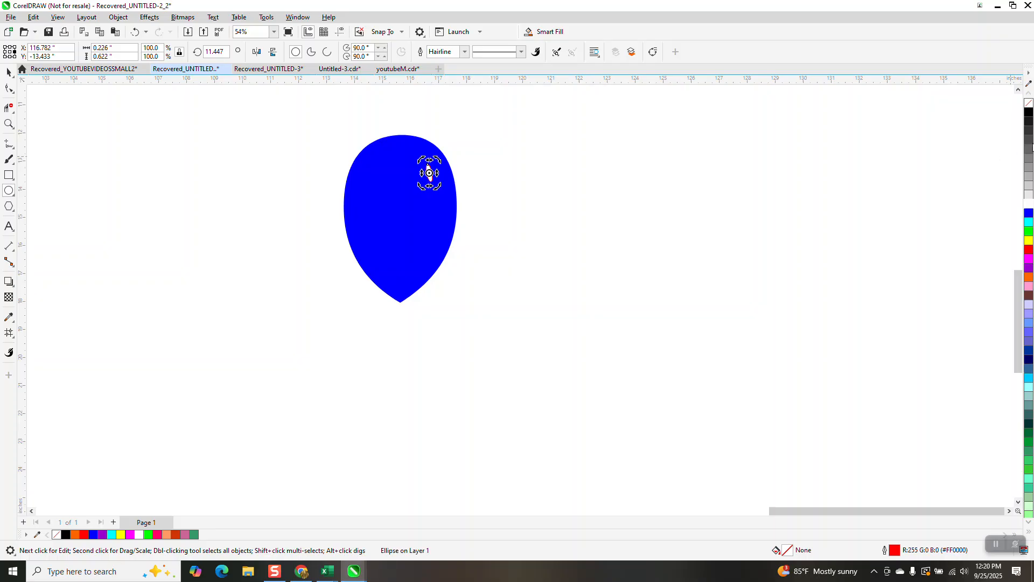
right_click(1027, 104)
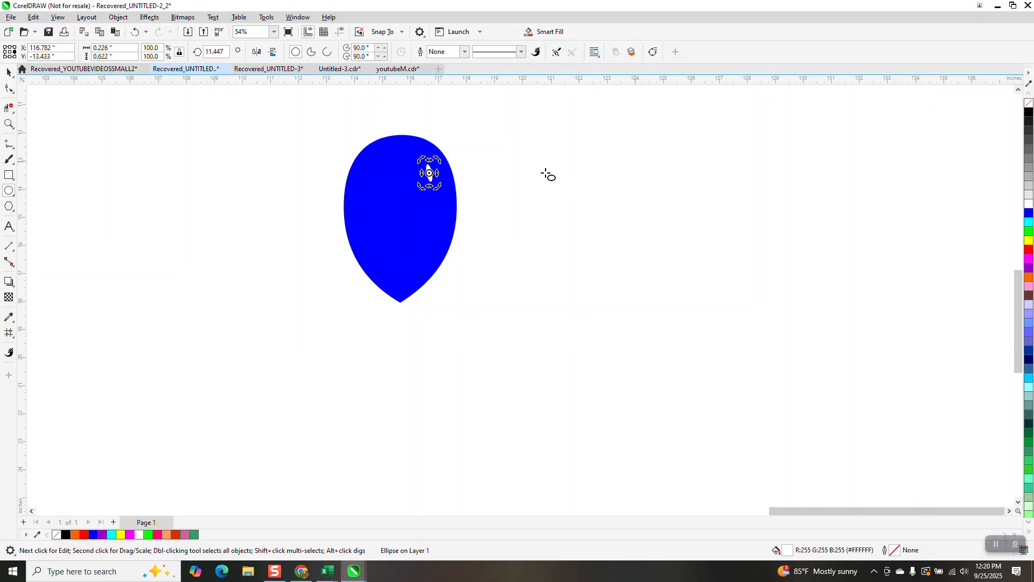
Apply a Gaussian Blur with radius 10.6 to the white highlight ellipse and nudge it slightly upward
click(9, 124)
drag(373, 138, 502, 273)
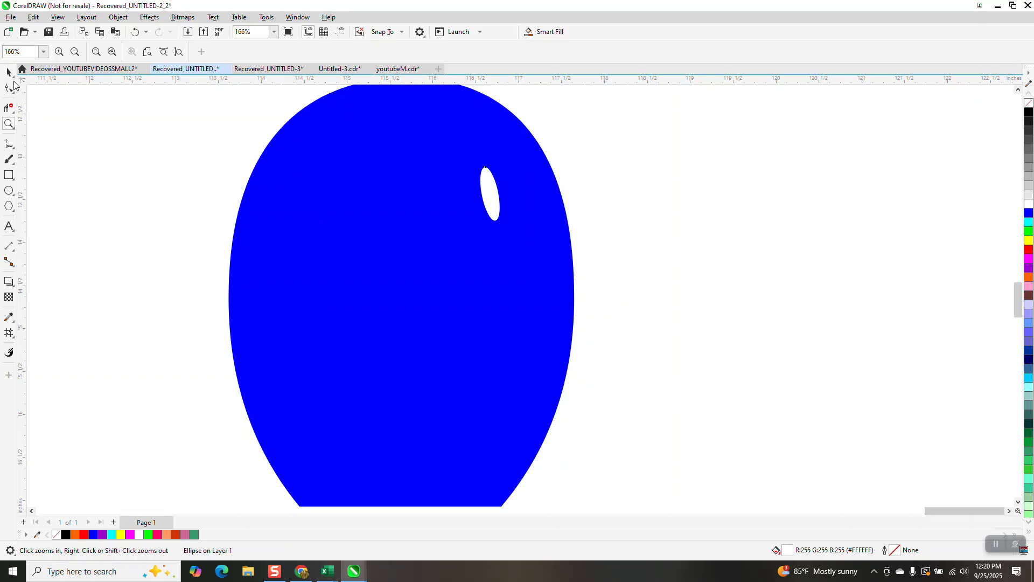
click(9, 73)
click(489, 193)
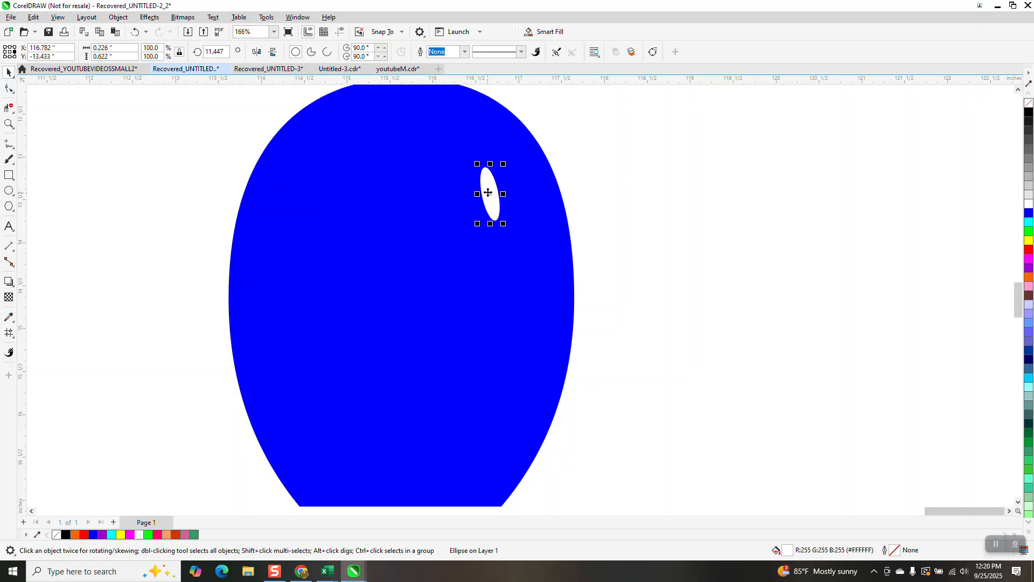
click(154, 19)
mouse_move(159, 85)
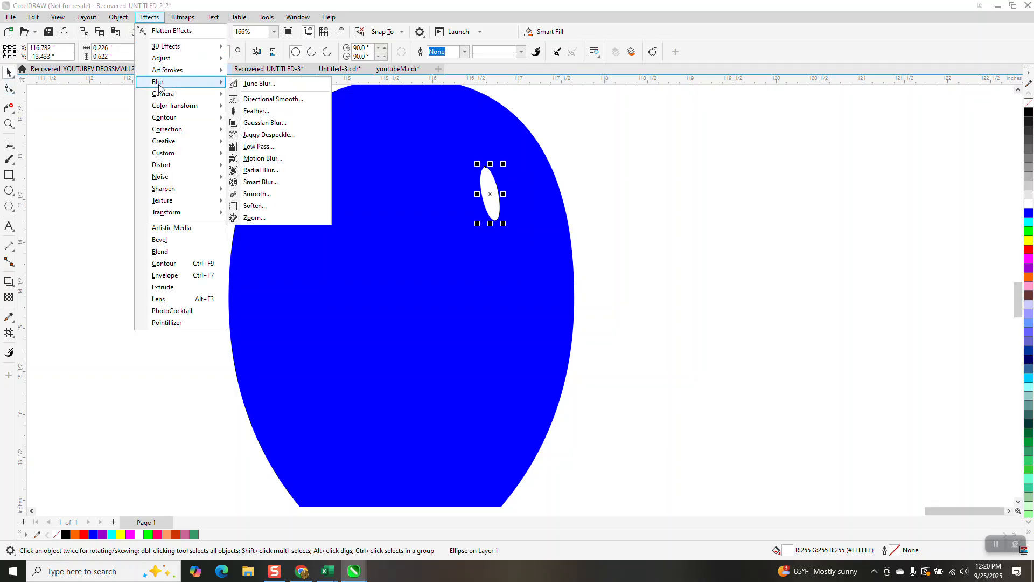
click(247, 125)
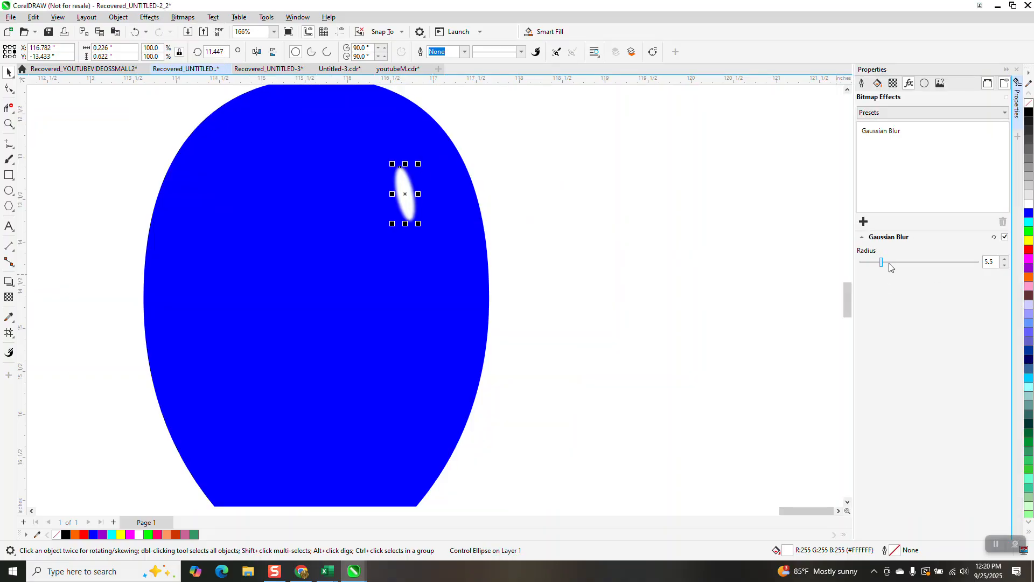
drag(883, 265, 894, 263)
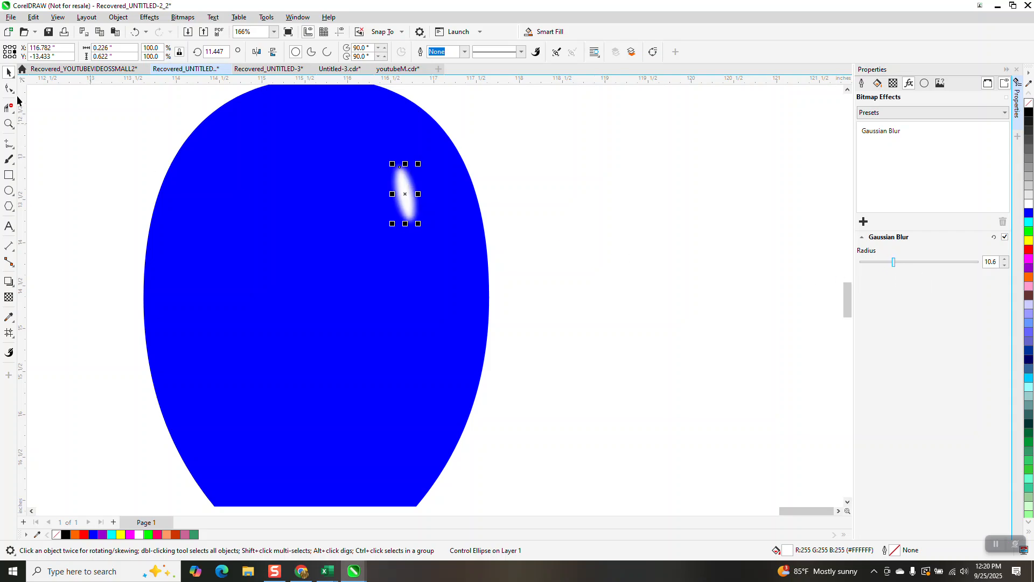
scroll(289, 225, down, 2)
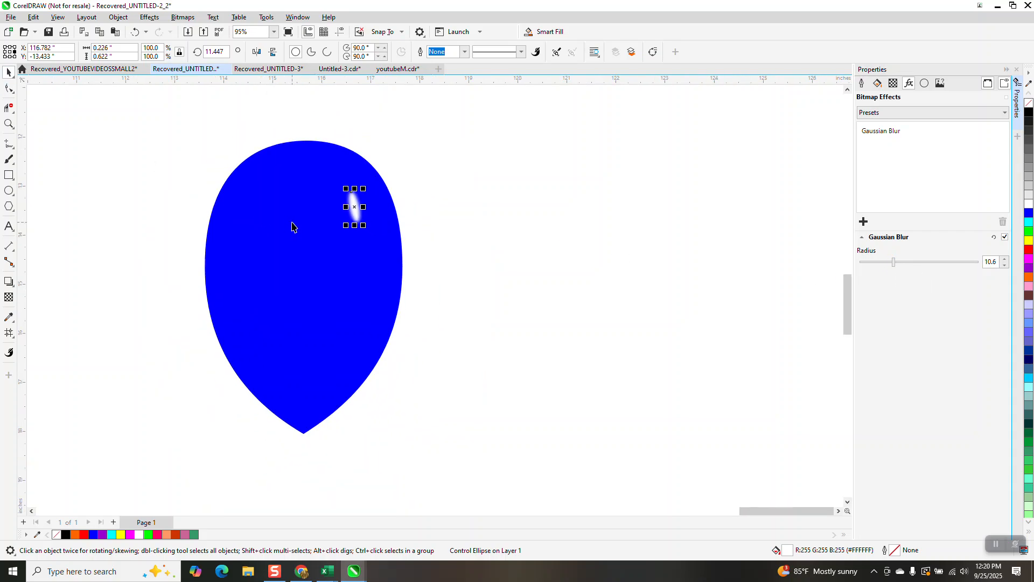
drag(355, 209, 357, 199)
Duplicate the blue balloon with its highlight up and to the left, and fill the copy with red
drag(189, 123, 521, 463)
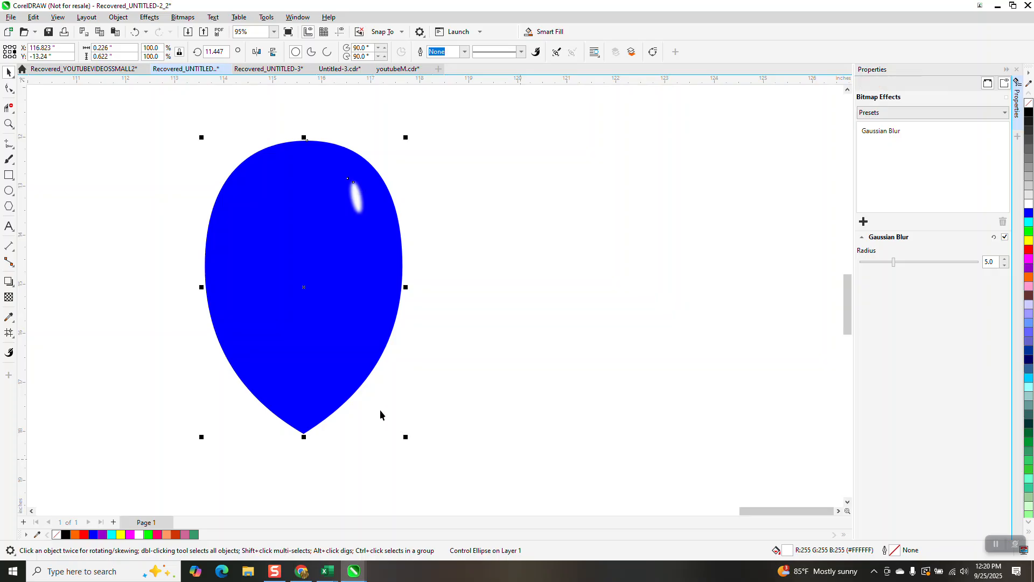
drag(356, 376, 238, 319)
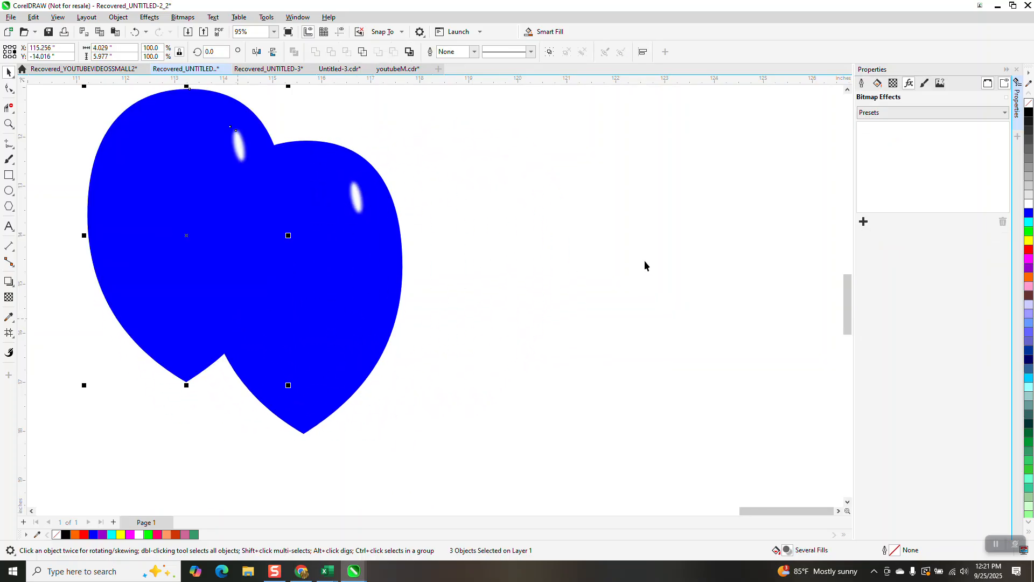
click(1029, 249)
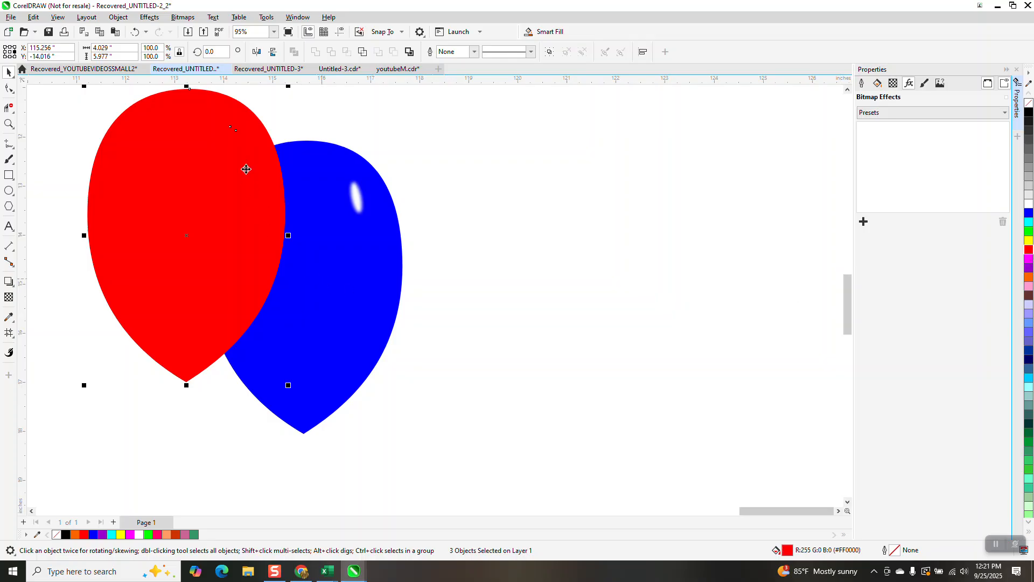
drag(291, 104, 203, 194)
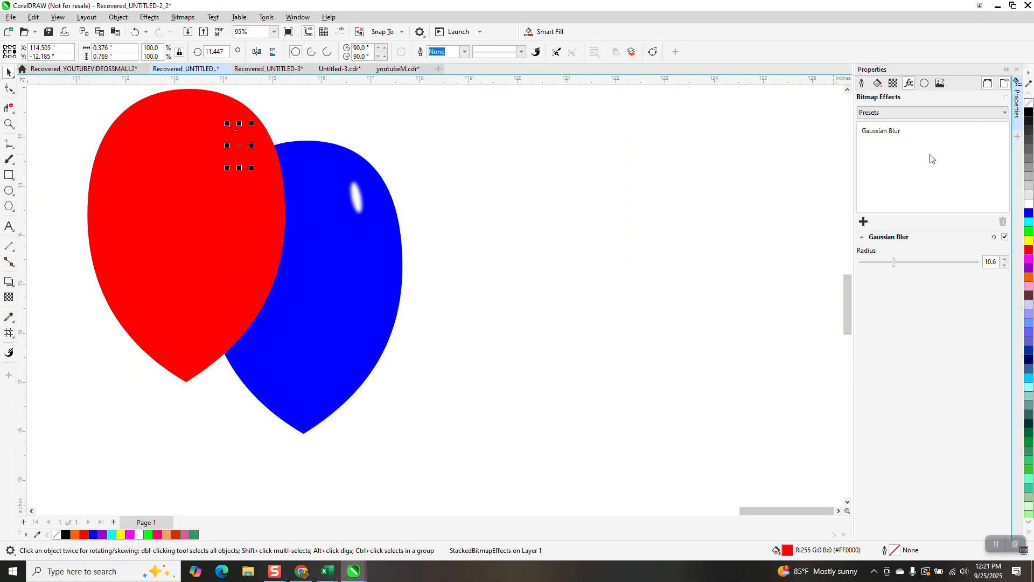
click(118, 17)
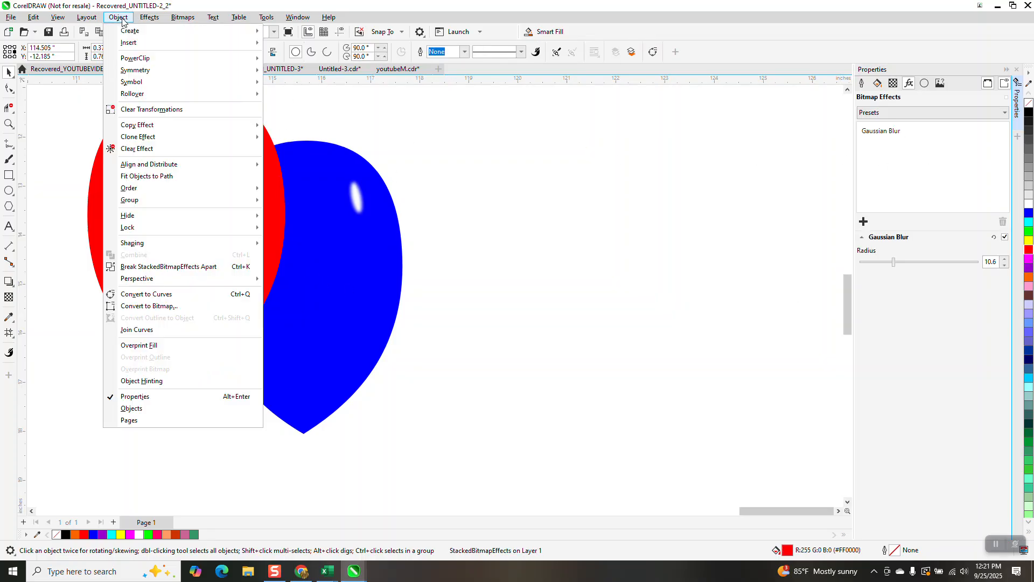
mouse_move(143, 189)
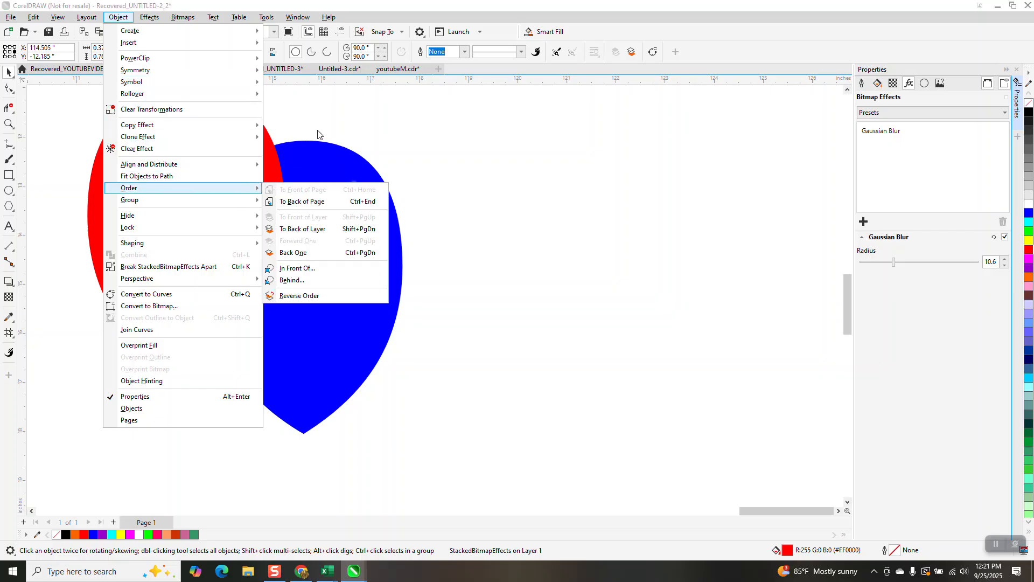
click(302, 132)
click(234, 139)
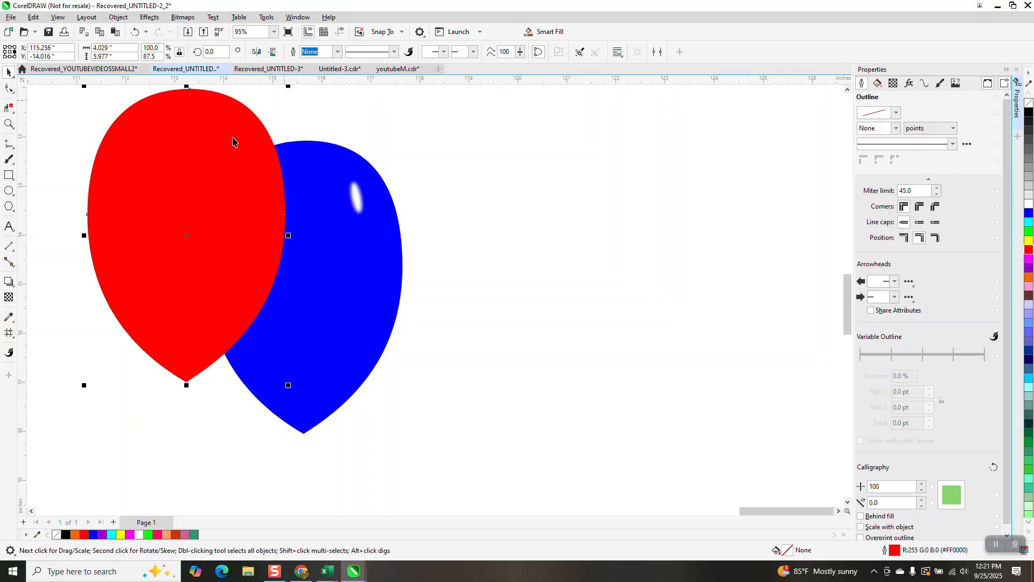
Pull the red-filled highlight copy off the red balloon and delete it
drag(297, 94, 183, 202)
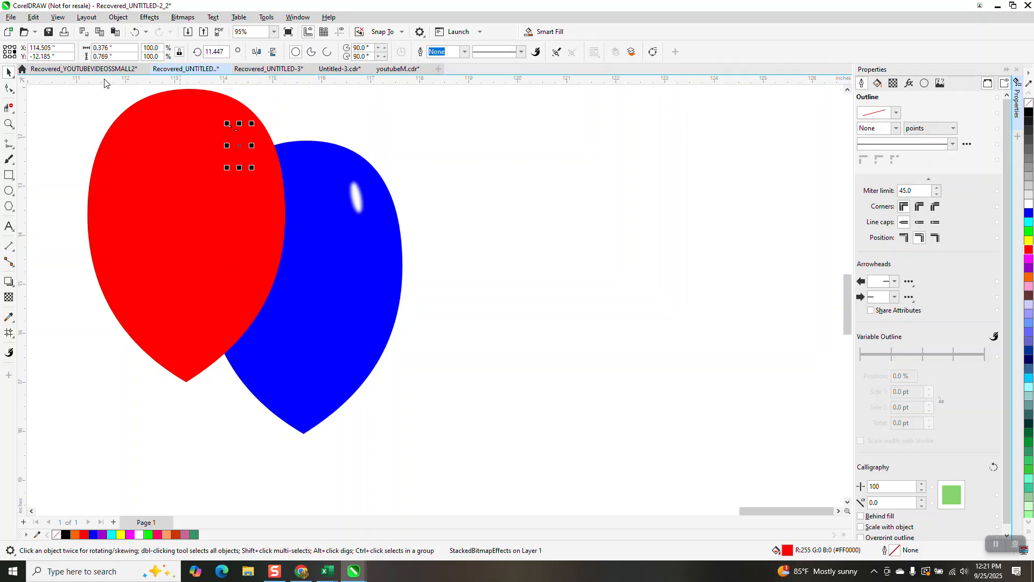
click(119, 17)
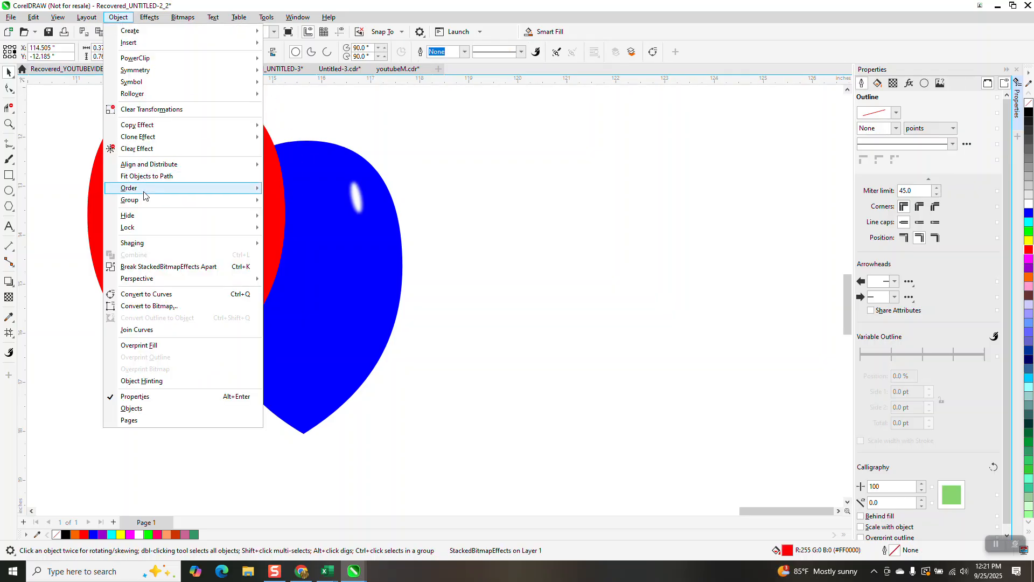
mouse_move(144, 194)
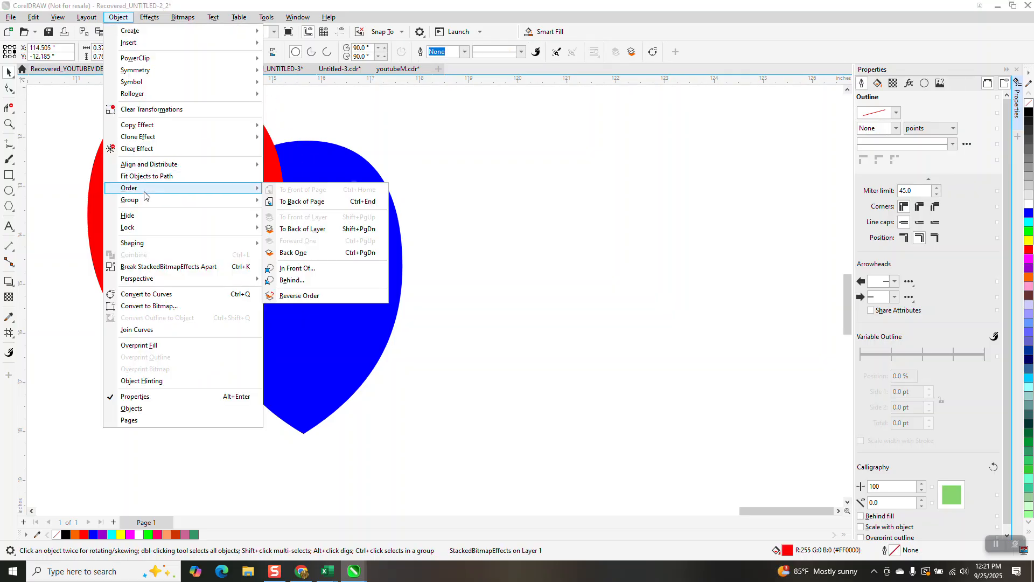
click(333, 104)
drag(290, 100, 197, 199)
drag(240, 146, 297, 179)
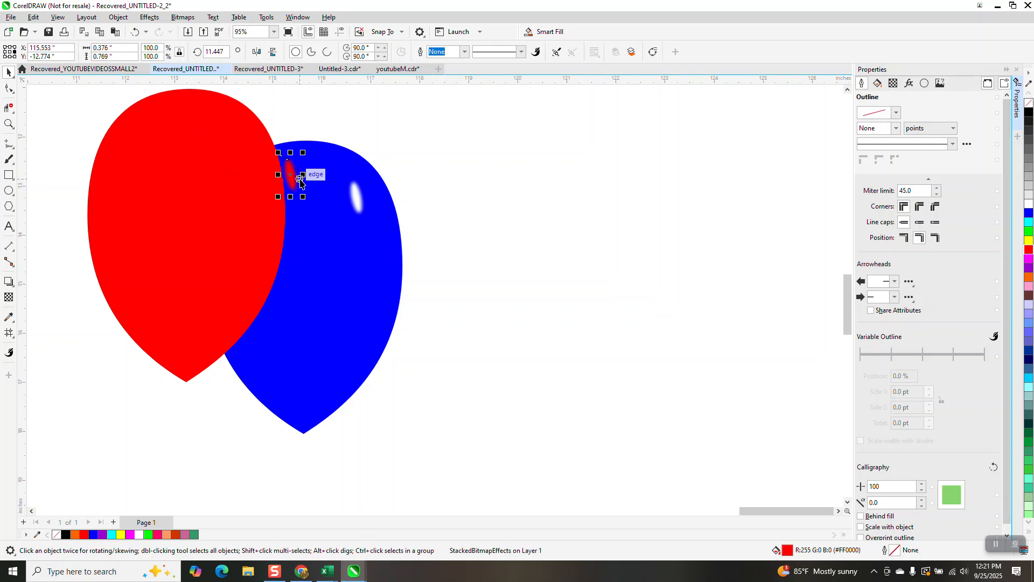
key(Delete)
Duplicate the blue balloon's blurred white highlight onto the upper right of the red balloon
drag(445, 157, 339, 248)
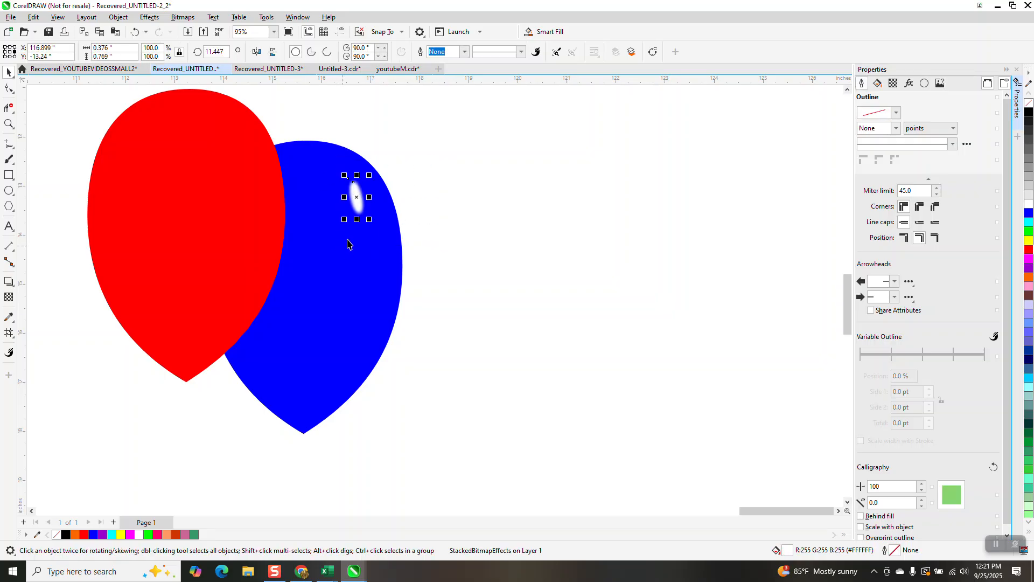
drag(357, 197, 311, 194)
drag(245, 156, 241, 149)
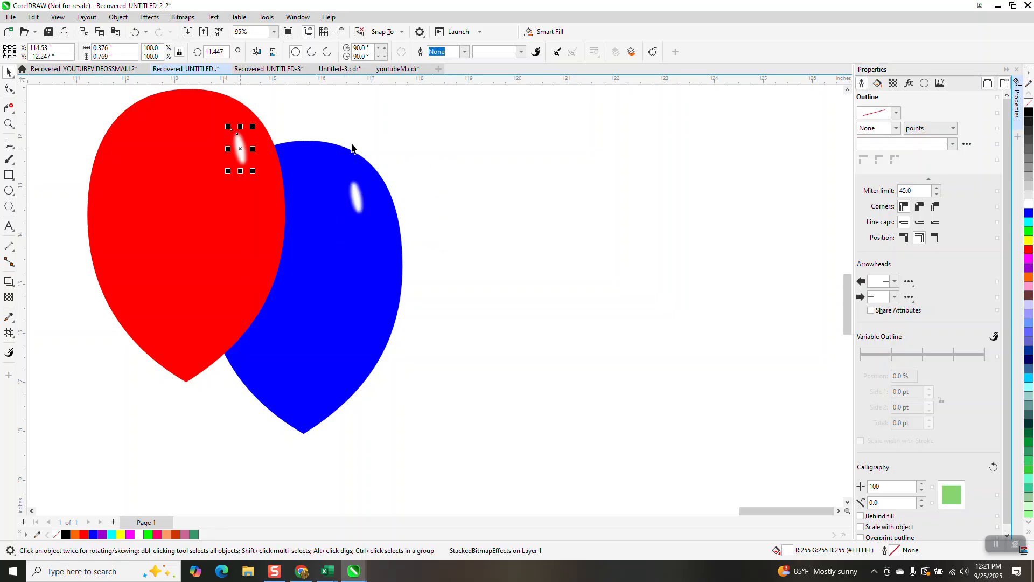
Delete the red balloon and the blurred white highlights, keeping only the plain blue balloon
click(377, 136)
scroll(356, 192, down, 3)
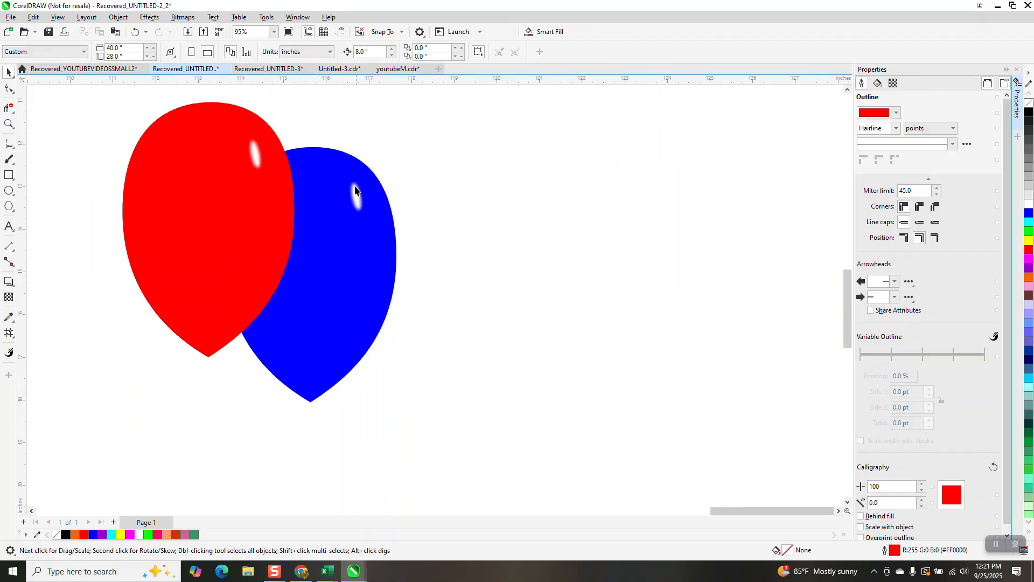
click(298, 172)
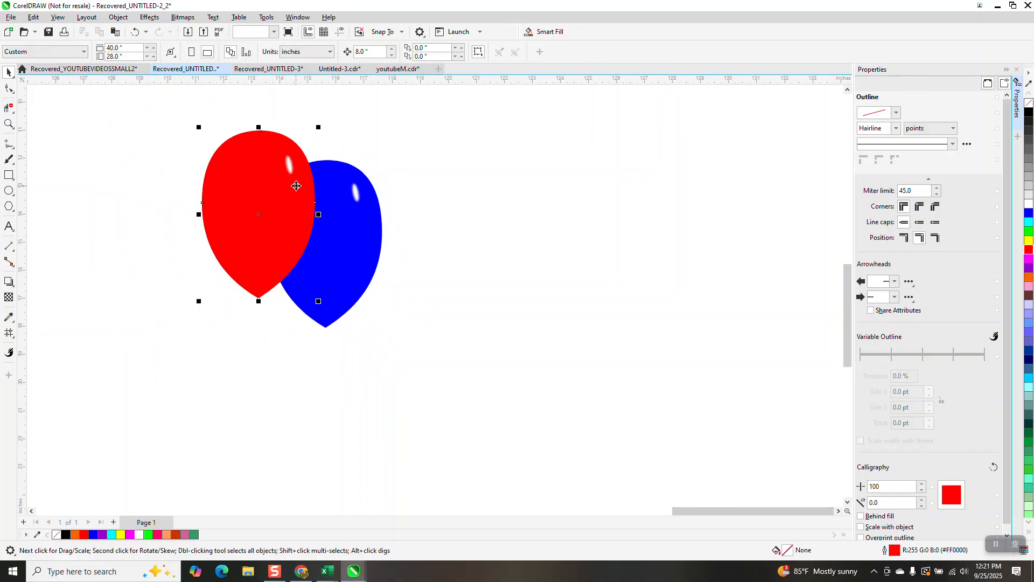
key(Delete)
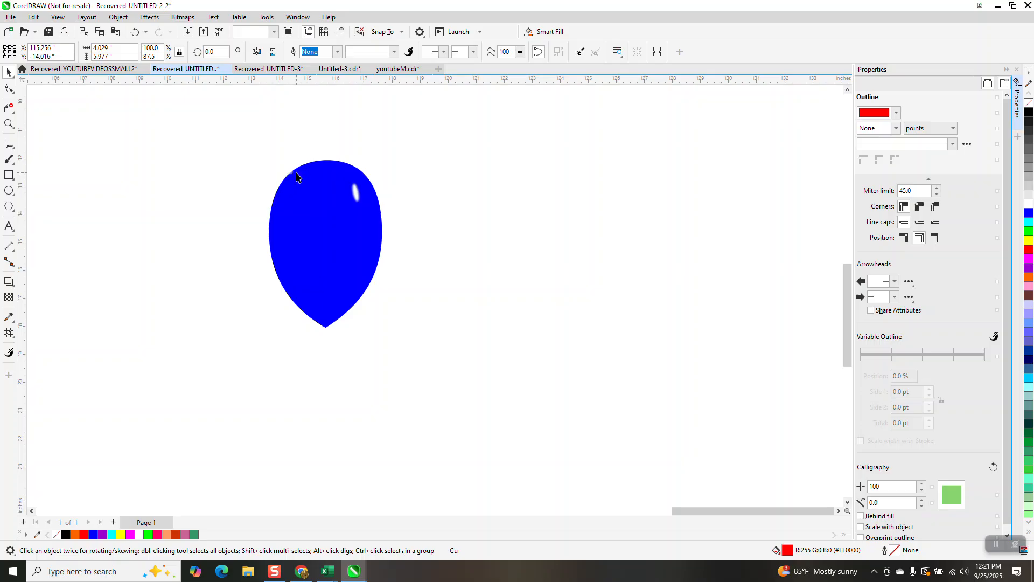
drag(257, 139, 333, 209)
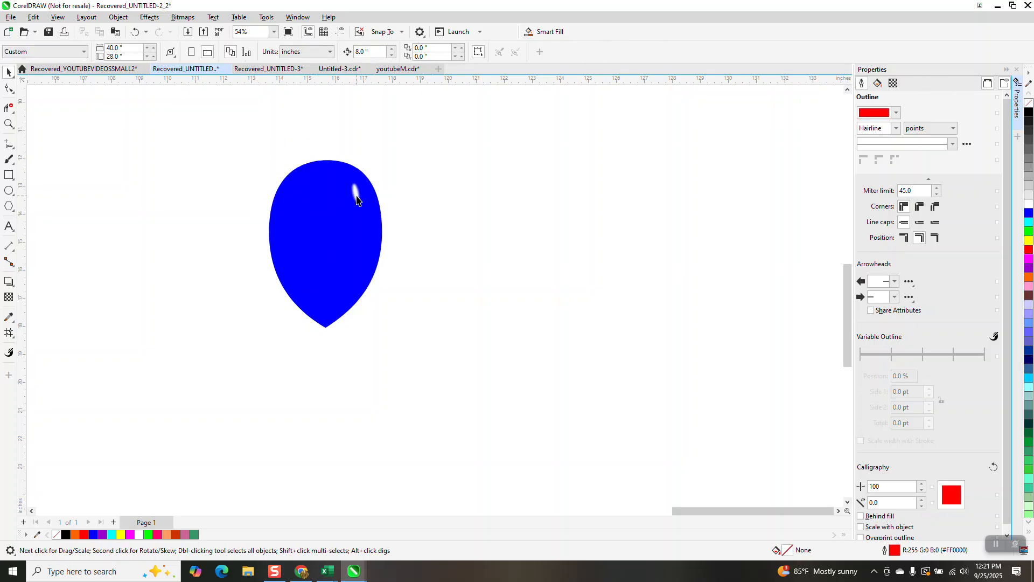
click(355, 194)
key(Delete)
Apply a mesh fill with a 13 by 12 grid to the blue balloon
click(14, 341)
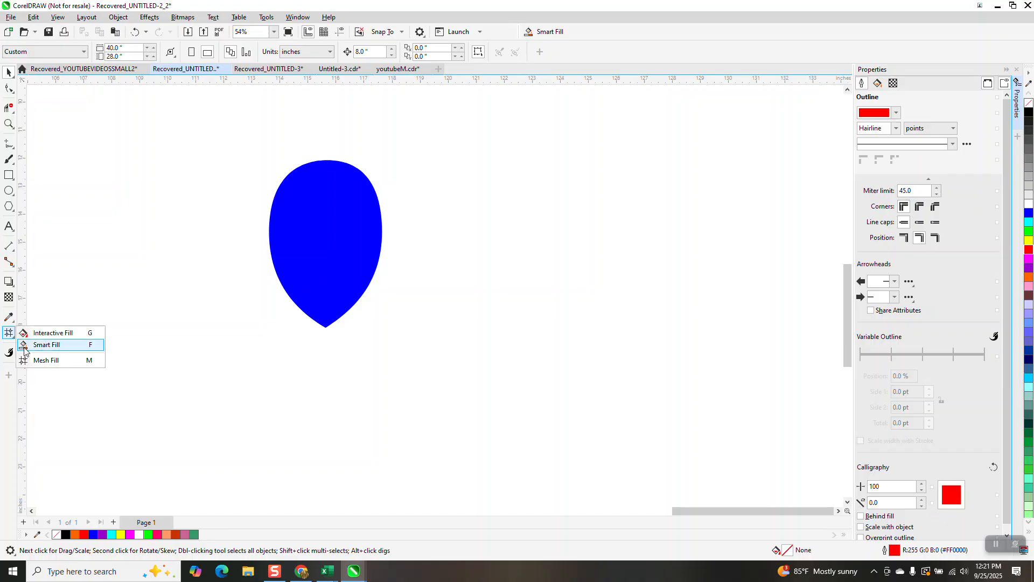
click(41, 360)
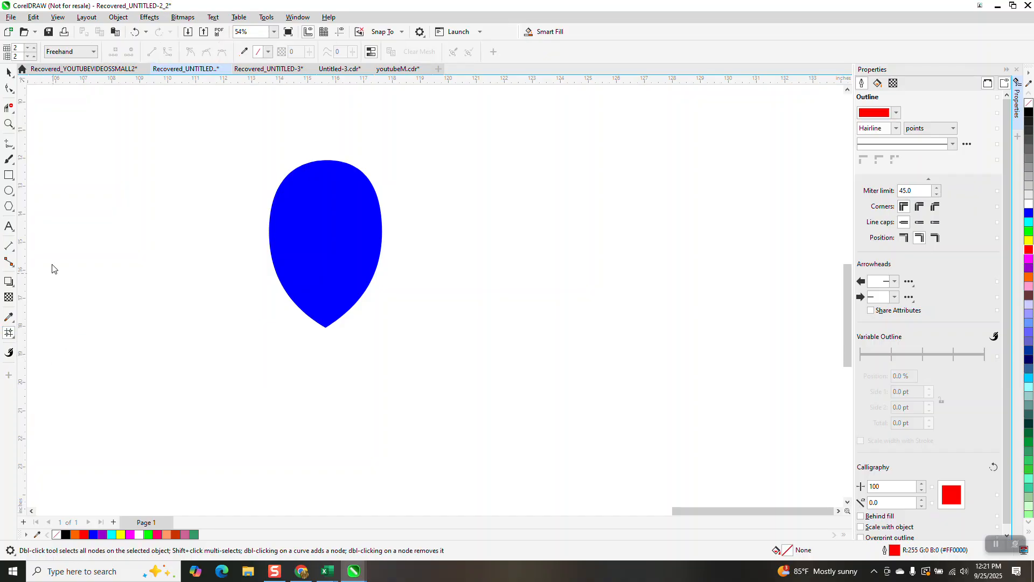
click(93, 54)
click(95, 54)
click(33, 49)
click(36, 58)
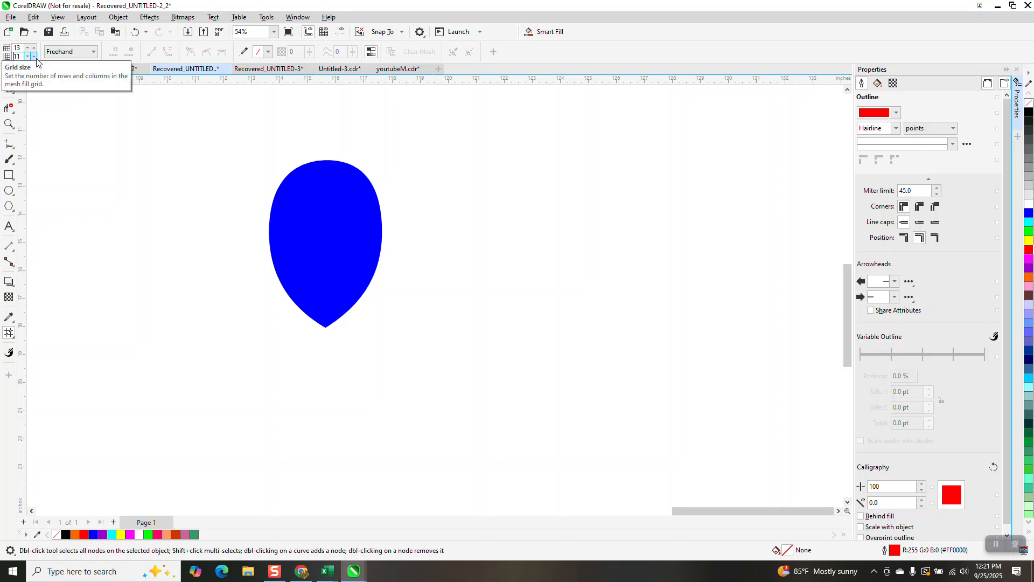
click(286, 180)
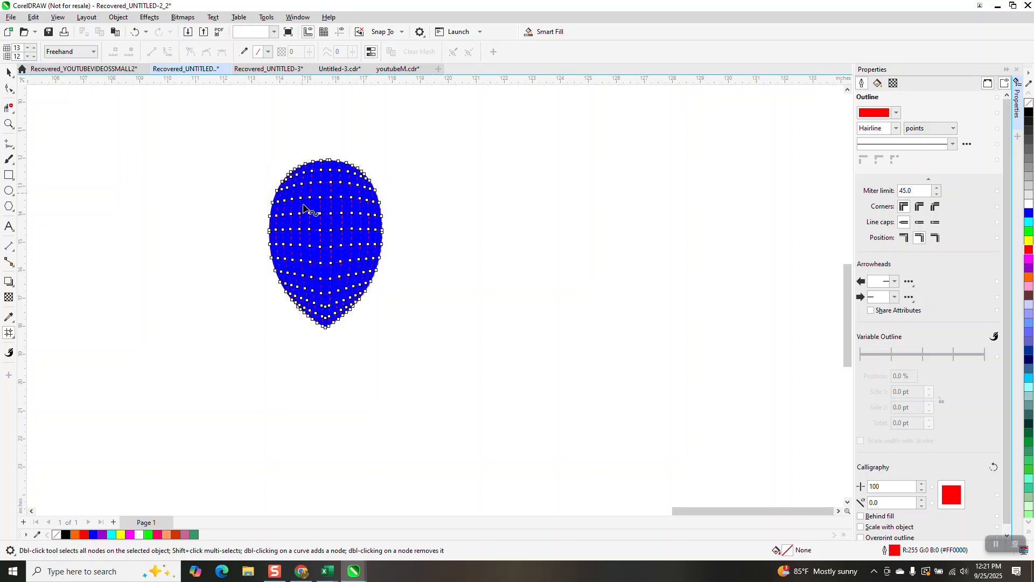
Try a highlight made by colouring two vertically adjacent mesh nodes white in the blue balloon's upper right
click(10, 123)
drag(298, 151, 453, 300)
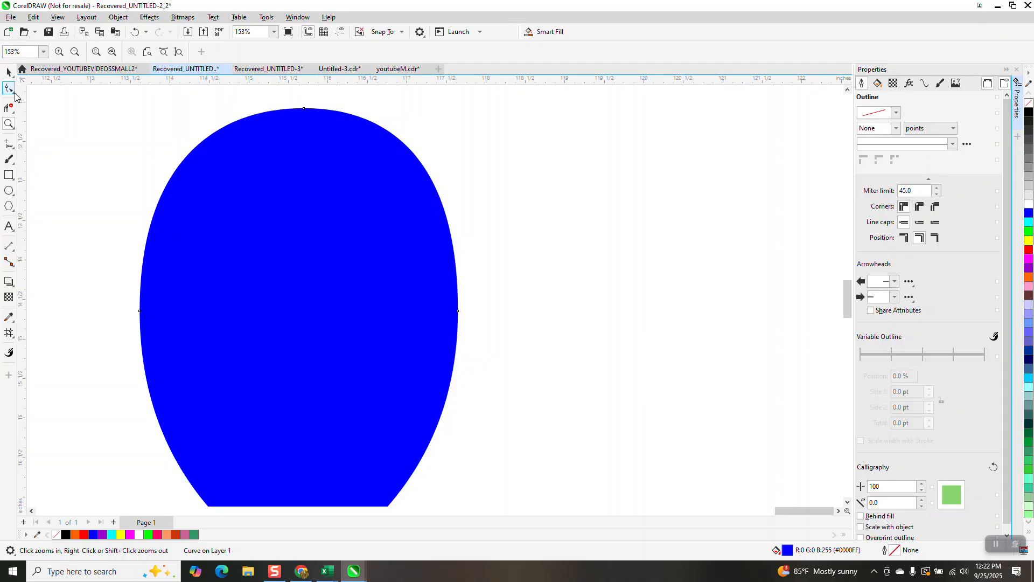
click(9, 333)
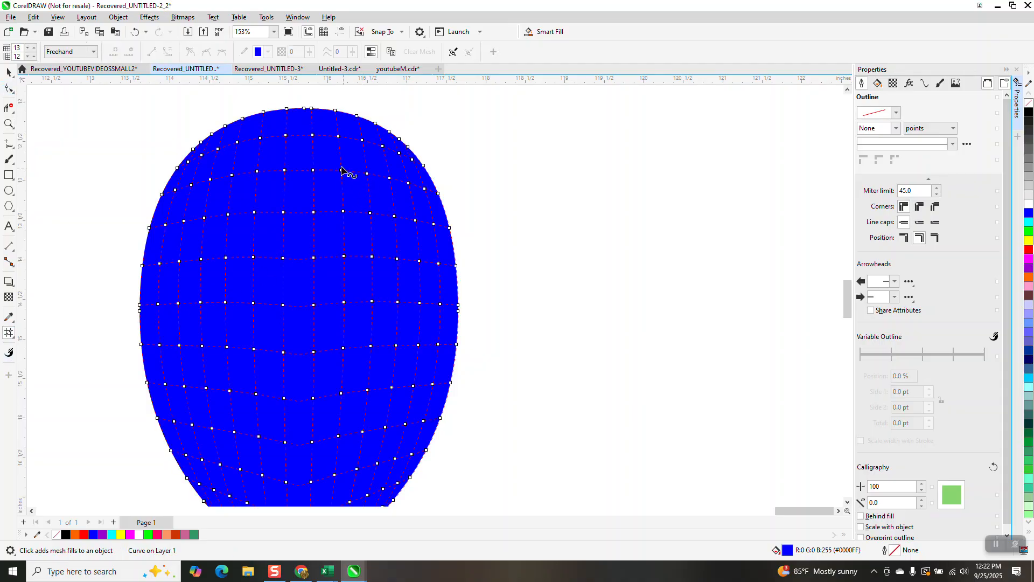
mouse_move(337, 163)
mouse_down()
mouse_move(342, 222)
mouse_move(353, 214)
mouse_move(346, 167)
mouse_move(401, 190)
mouse_move(392, 229)
mouse_move(376, 202)
mouse_move(396, 168)
mouse_up()
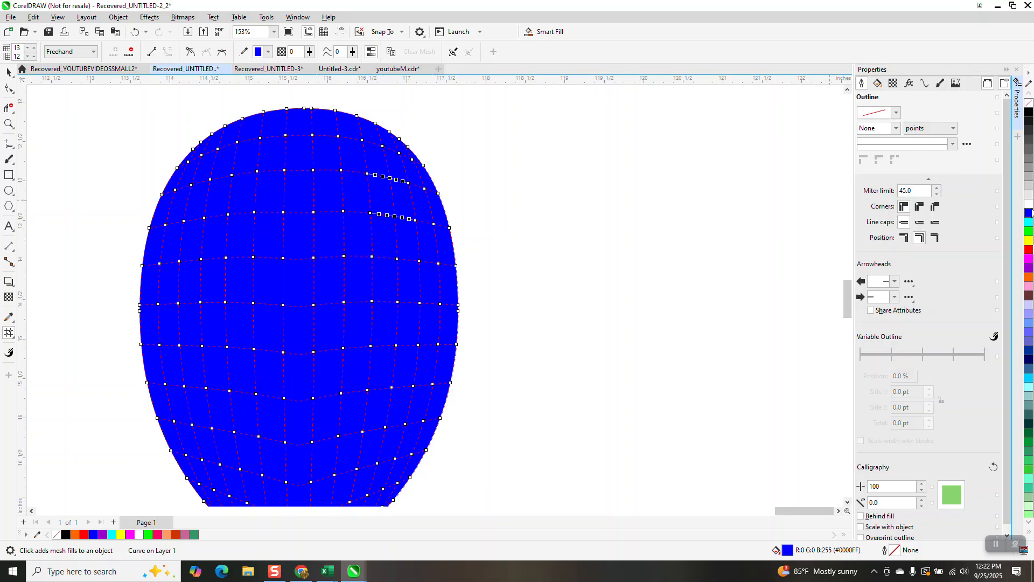
click(1029, 203)
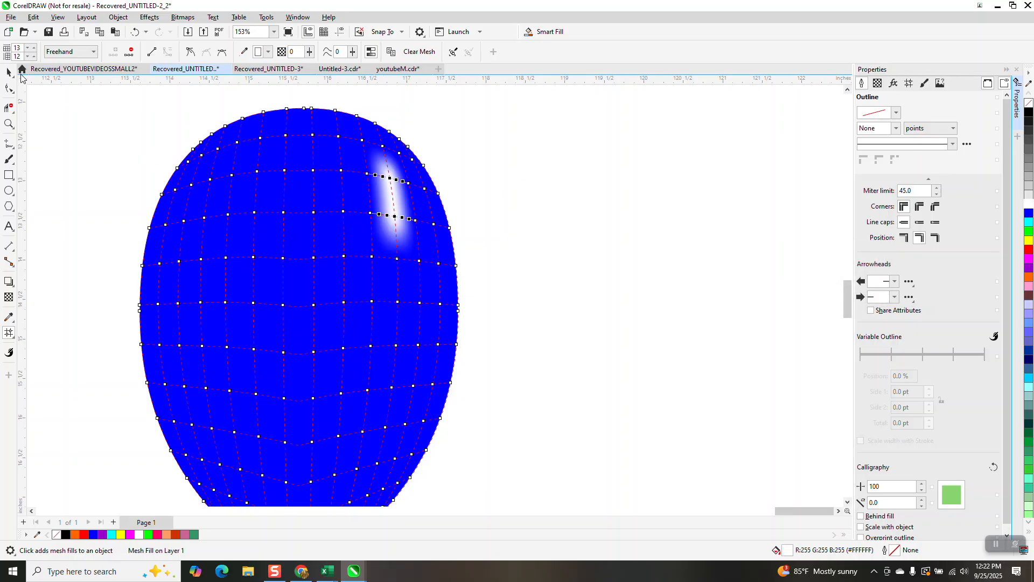
click(10, 72)
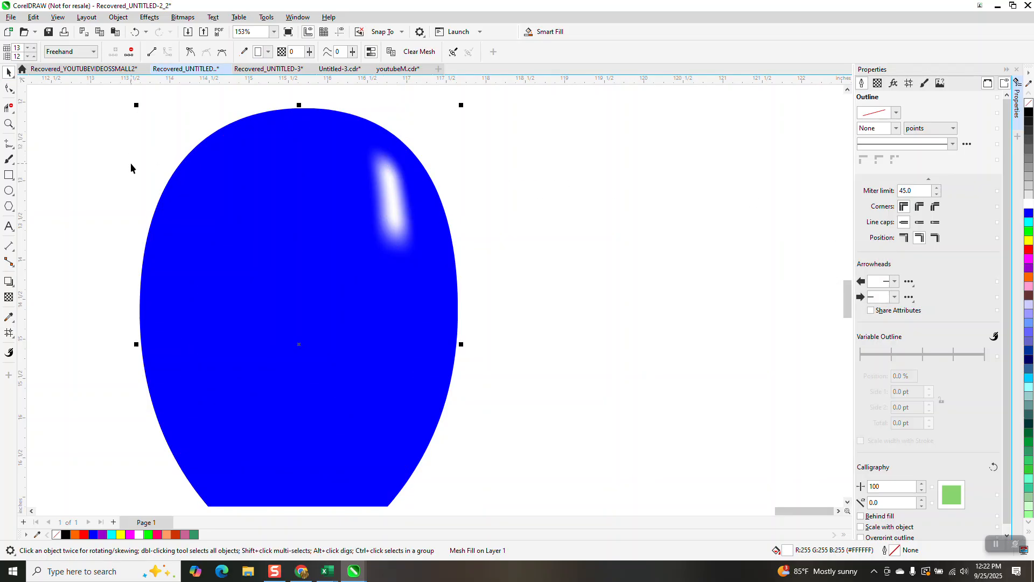
click(135, 32)
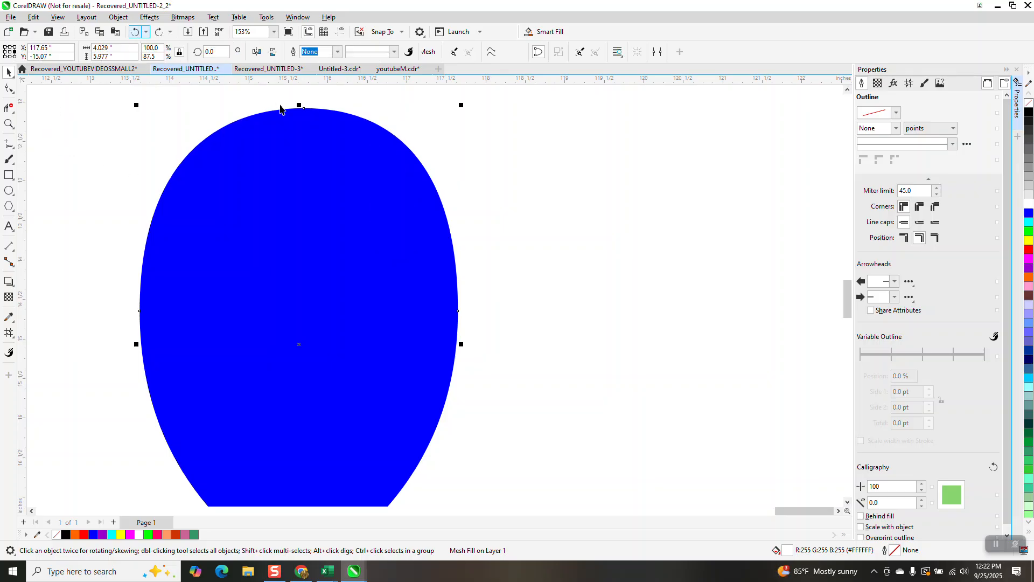
Colour a single mesh node white in the blue balloon's upper right to form a soft highlight
click(9, 333)
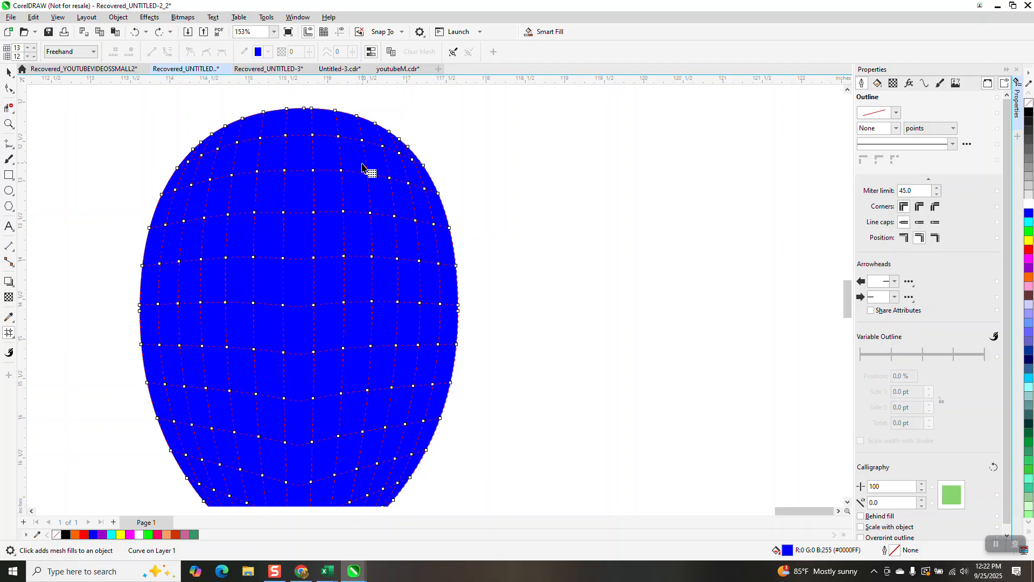
mouse_move(362, 165)
mouse_down()
mouse_move(377, 183)
mouse_move(396, 182)
mouse_move(395, 173)
mouse_move(386, 171)
mouse_move(389, 204)
mouse_move(404, 229)
mouse_move(394, 201)
mouse_move(387, 211)
mouse_move(412, 235)
mouse_up()
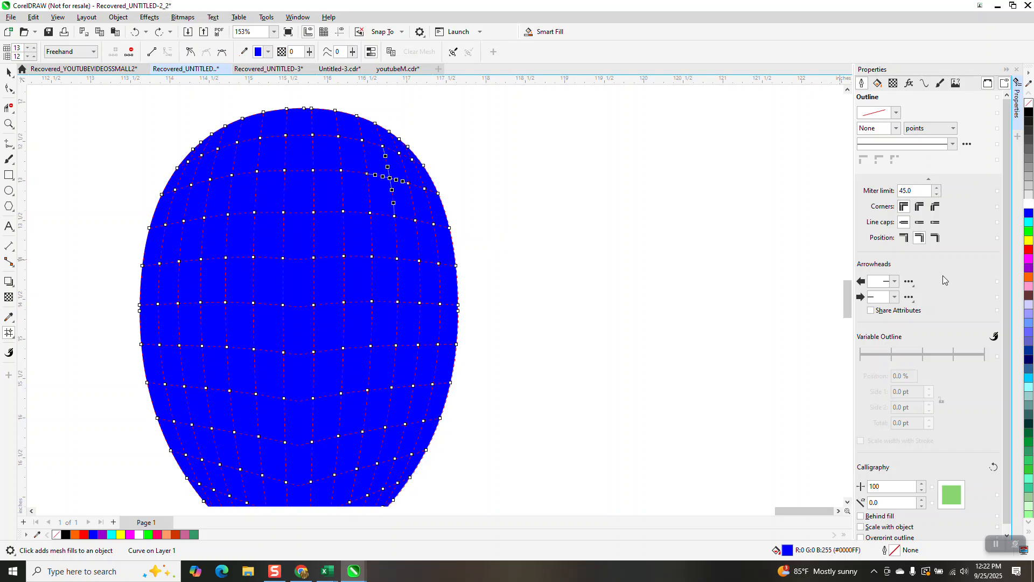
click(1029, 204)
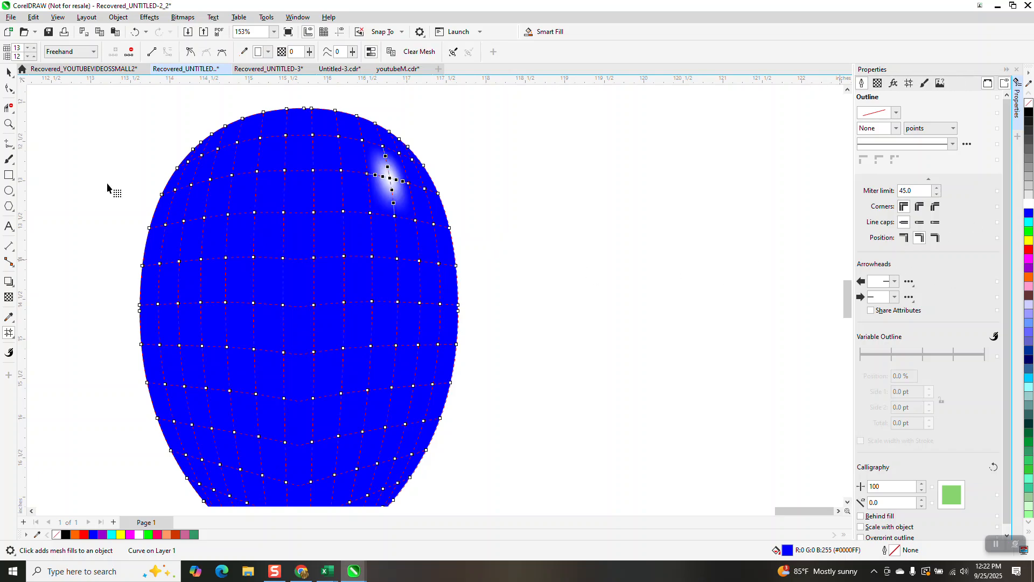
click(10, 75)
scroll(383, 322, down, 2)
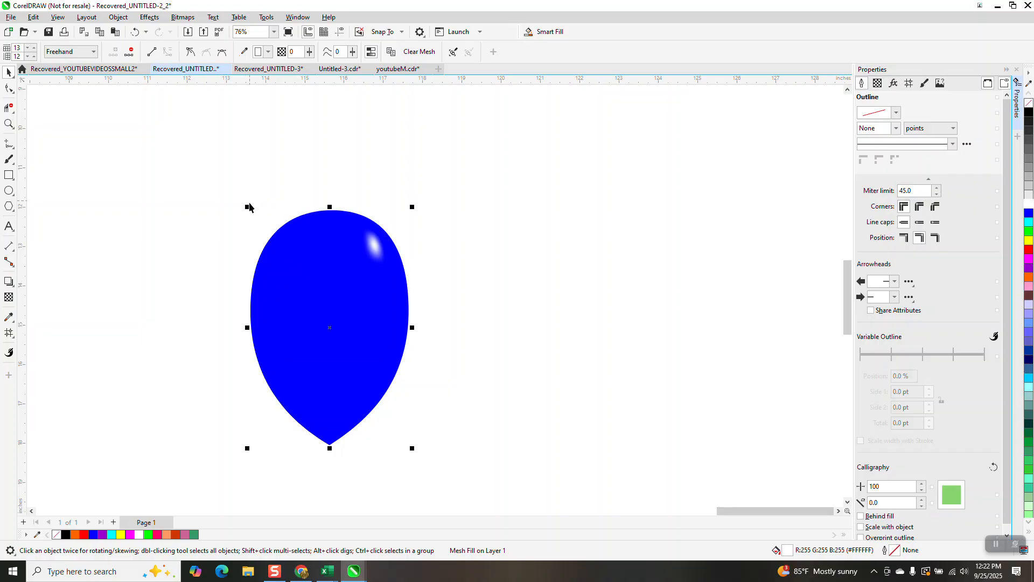
Duplicate the mesh-filled blue balloon up and to the left, and fill the copy with red
drag(220, 197, 476, 493)
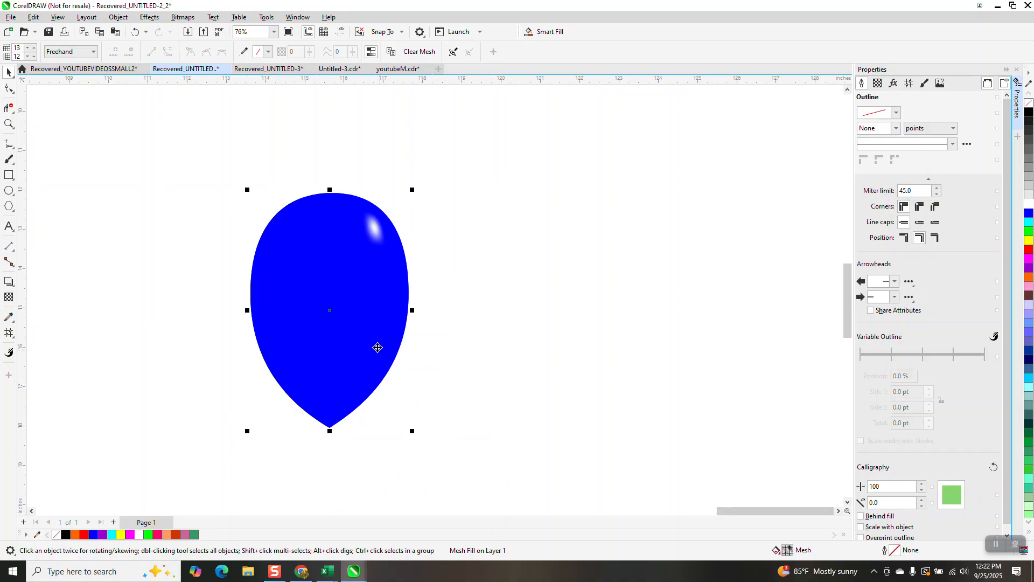
drag(375, 345, 291, 282)
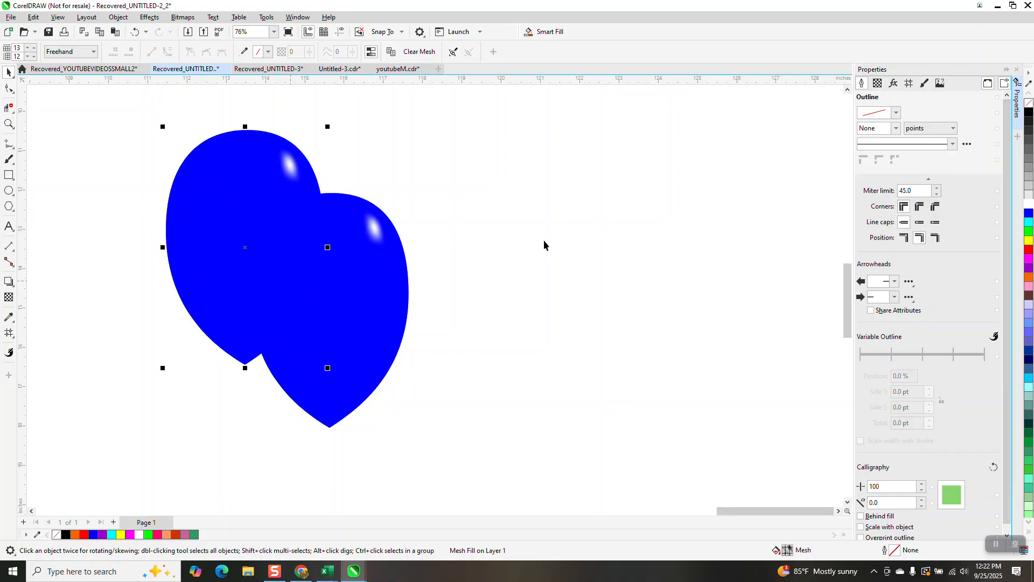
click(1029, 250)
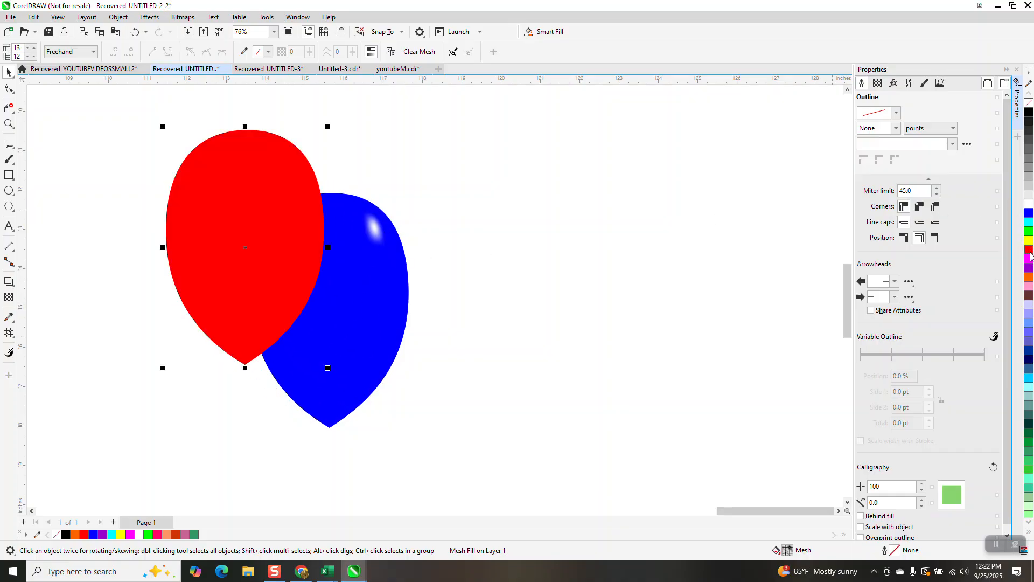
Colour three neighbouring mesh nodes white in the red balloon's upper right to form its highlight
drag(348, 133, 219, 225)
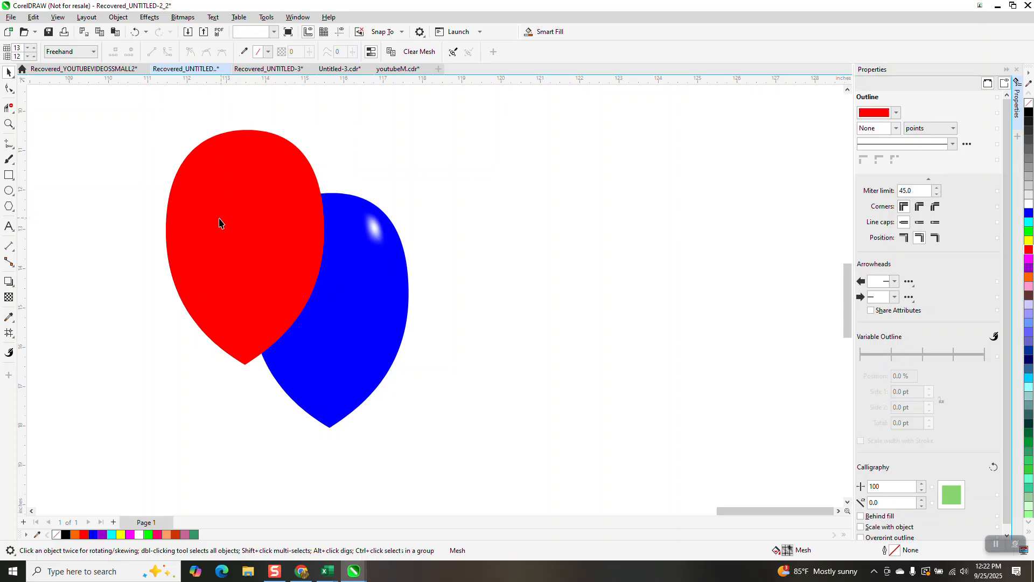
click(218, 232)
click(9, 333)
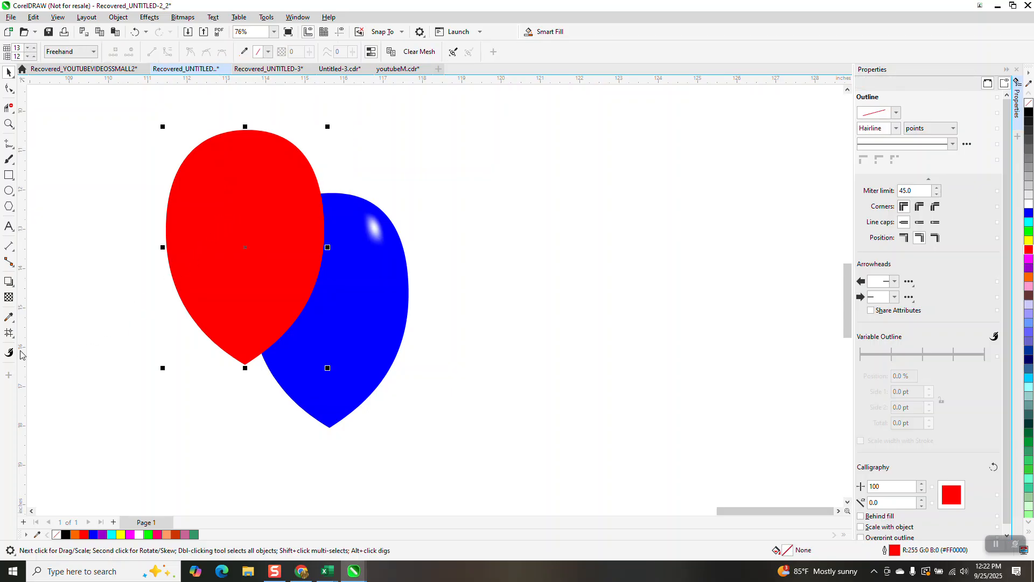
click(14, 339)
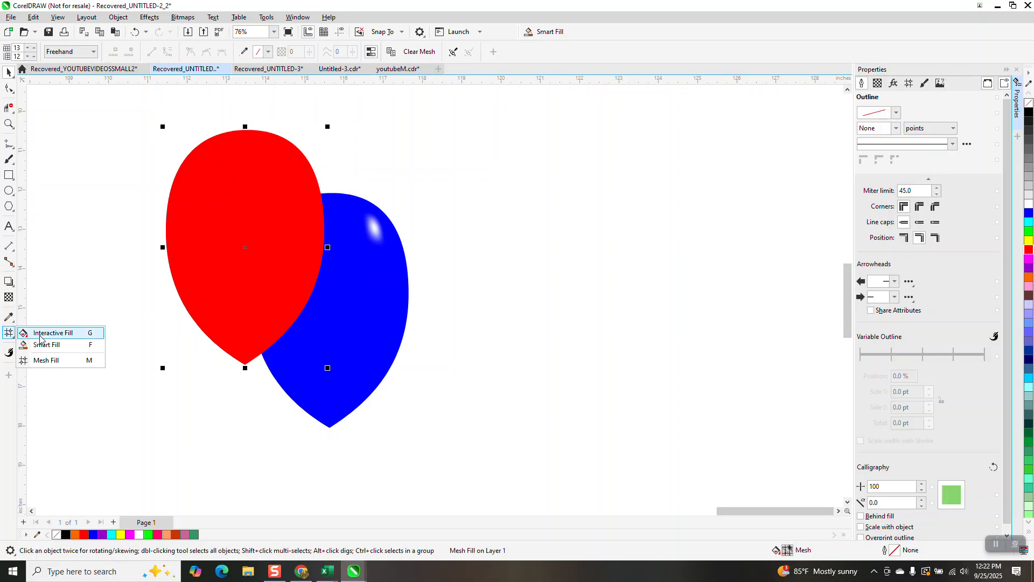
click(47, 361)
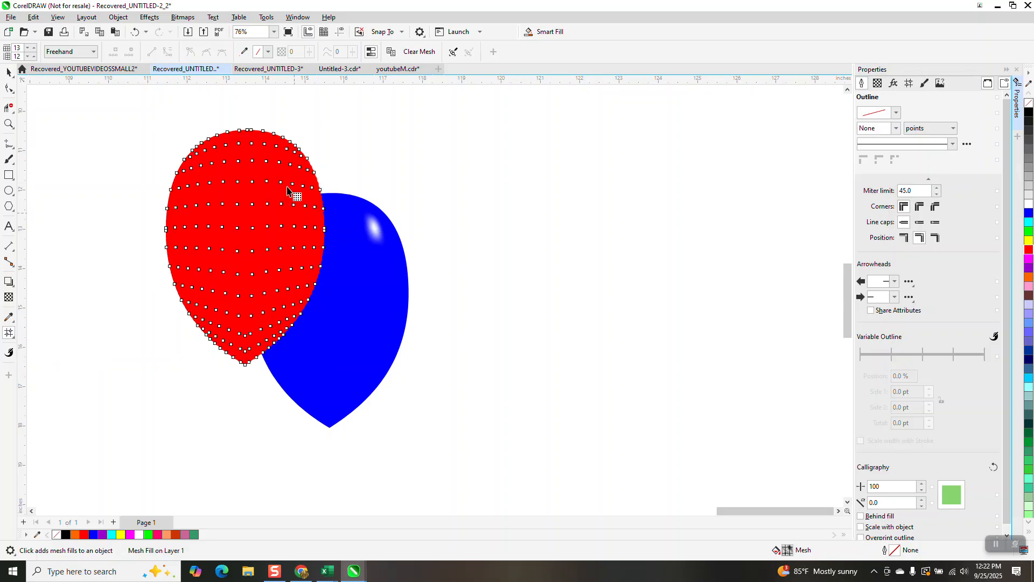
mouse_move(274, 160)
mouse_down()
mouse_move(287, 192)
mouse_move(296, 191)
mouse_move(273, 158)
mouse_up()
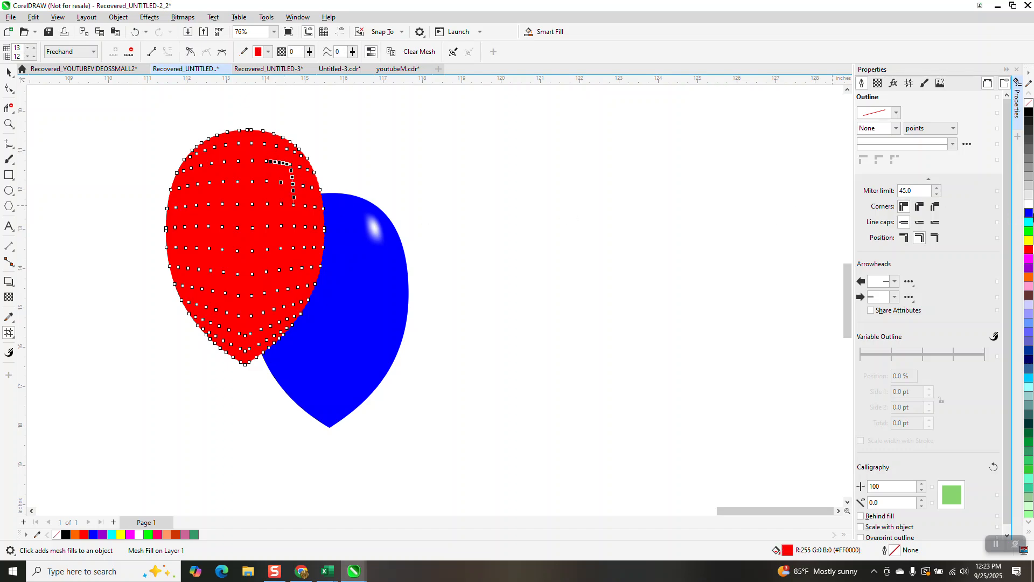
click(1029, 205)
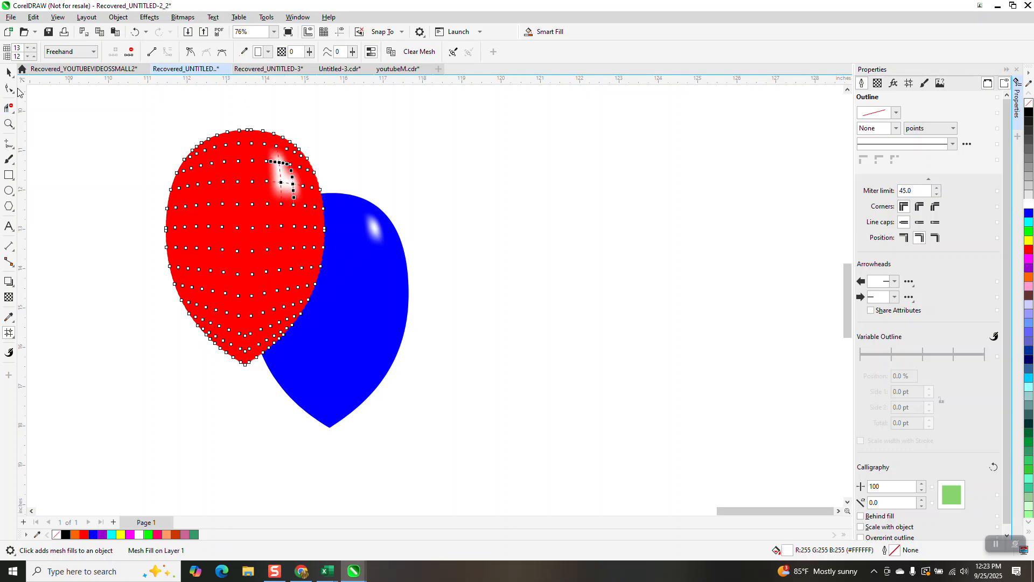
Undo the three-node white highlight in the red balloon's upper right
click(9, 124)
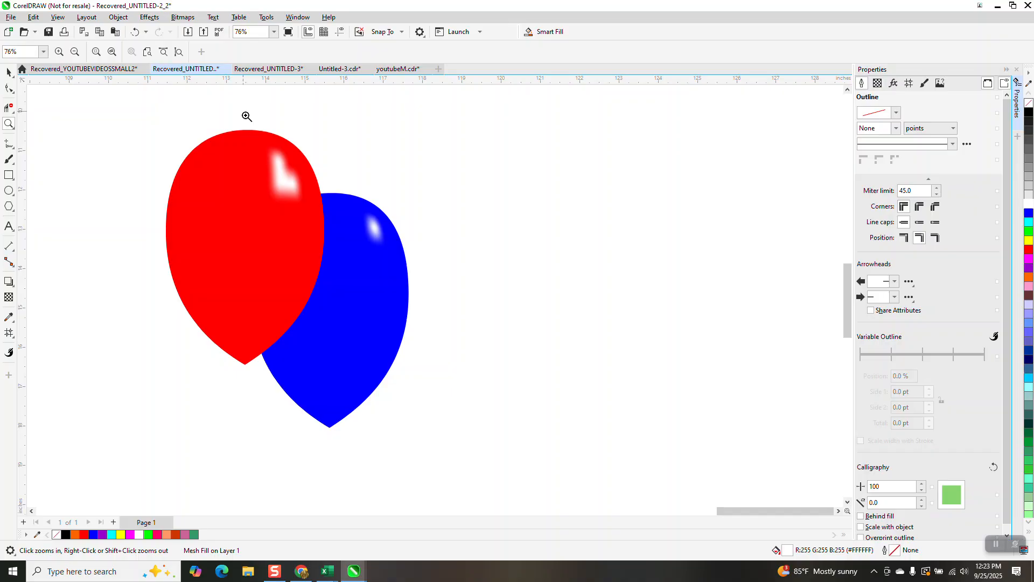
drag(248, 115, 399, 272)
click(9, 333)
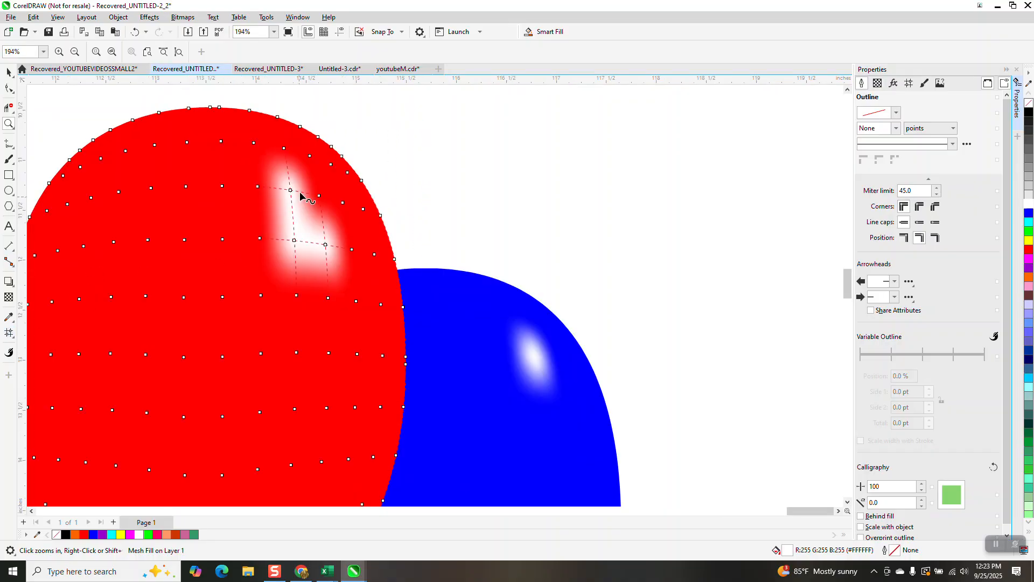
click(292, 191)
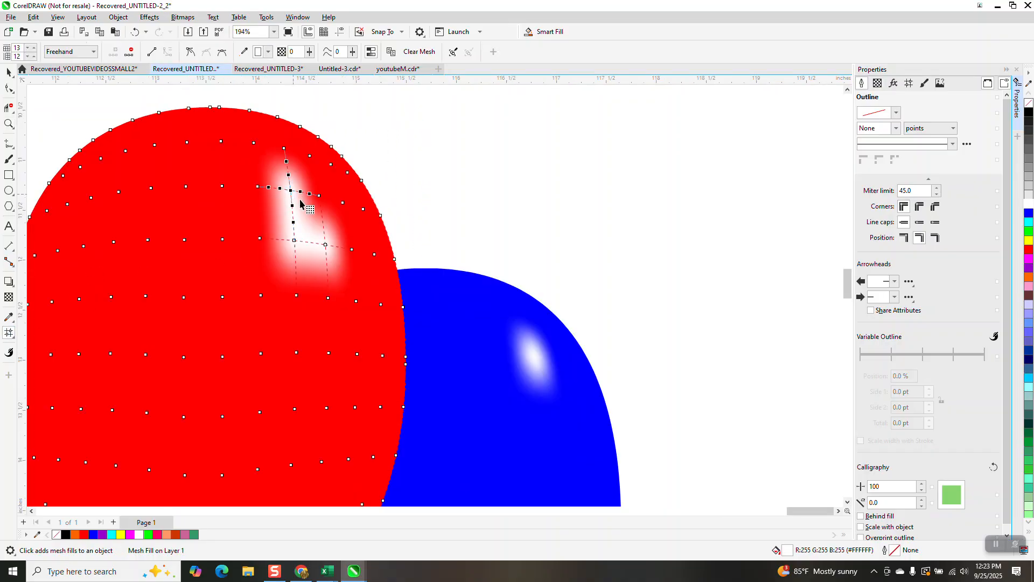
click(326, 245)
click(134, 34)
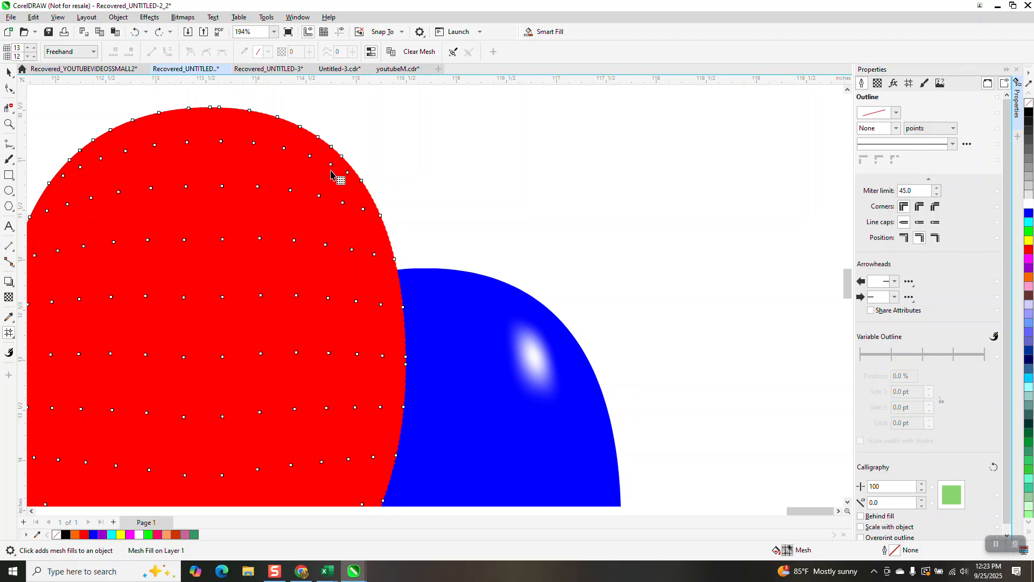
Colour two vertically adjacent mesh nodes white in the red balloon's upper right to form an elongated highlight
mouse_move(282, 186)
mouse_down()
mouse_move(280, 222)
mouse_move(300, 254)
mouse_move(298, 180)
mouse_move(261, 186)
mouse_up()
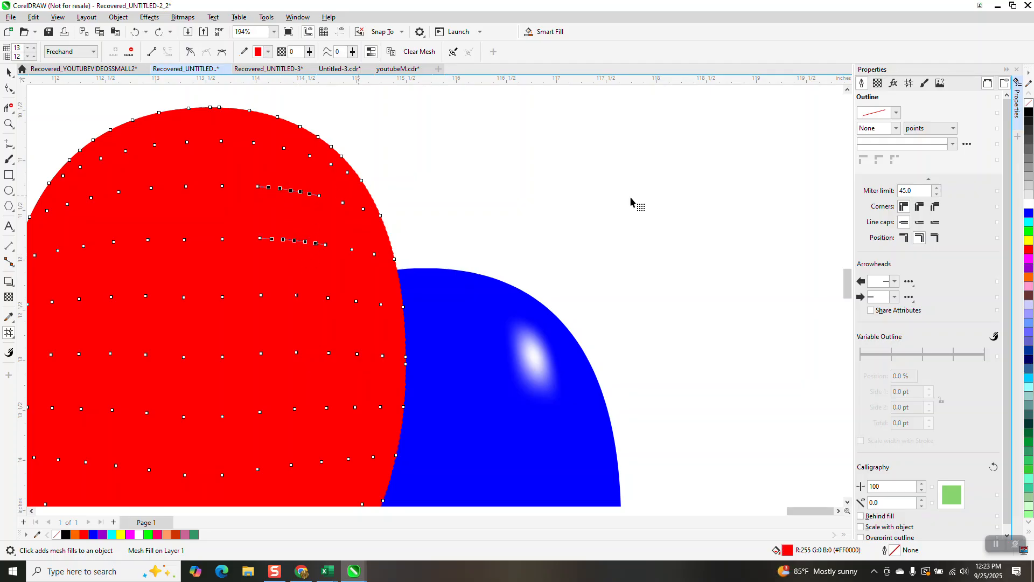
click(1029, 204)
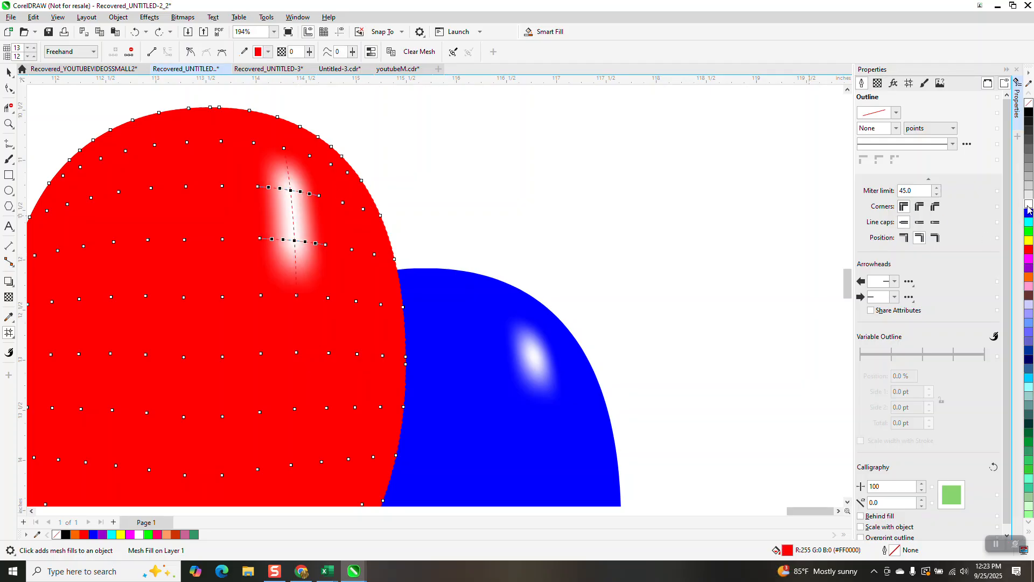
click(8, 72)
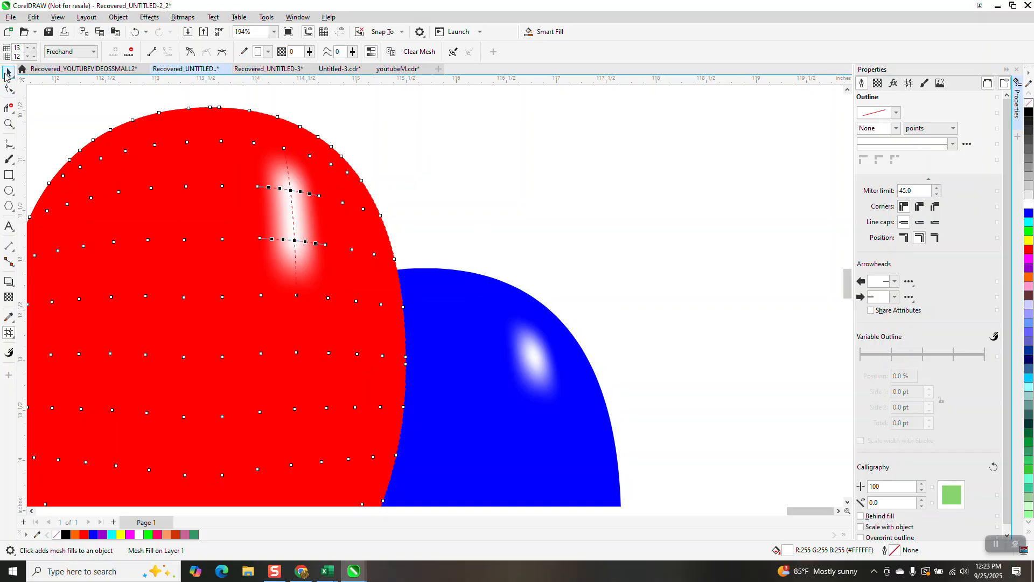
Draw two wavy freehand strings trailing down to the right, one from the red balloon's tip and one from the blue balloon's
scroll(495, 227, down, 2)
scroll(419, 125, down, 4)
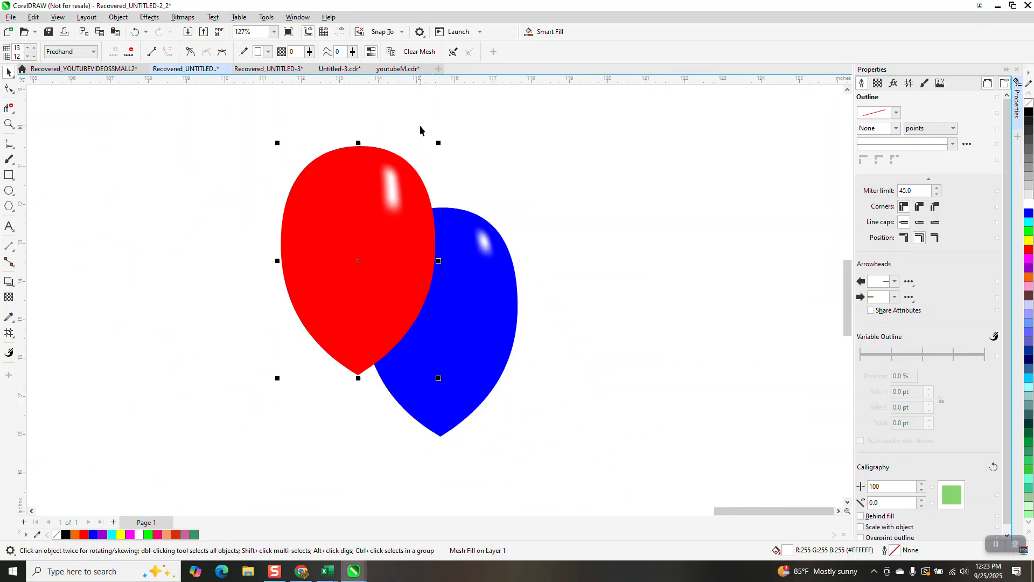
scroll(341, 172, down, 1)
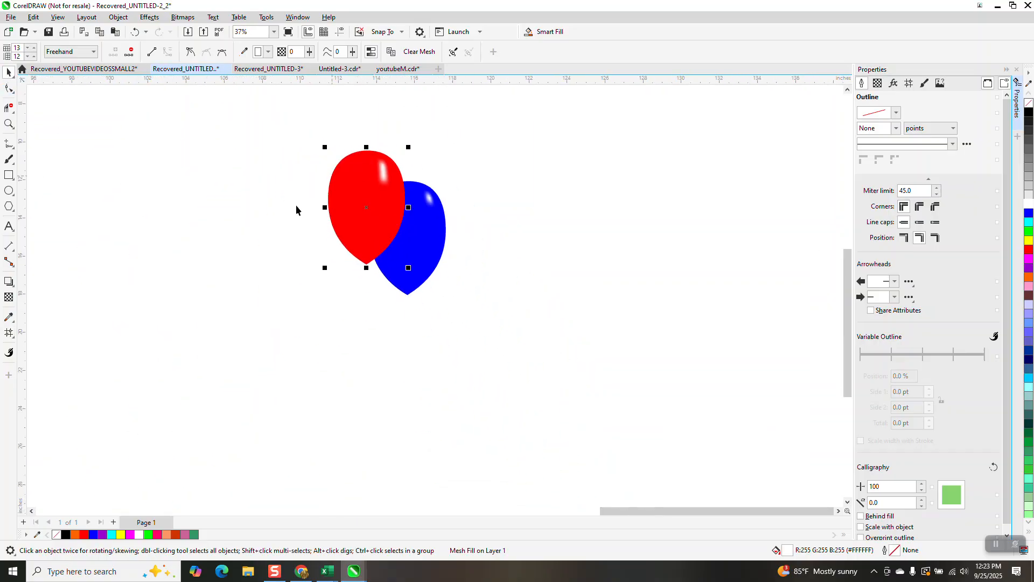
click(9, 123)
drag(310, 138, 478, 297)
scroll(153, 205, down, 2)
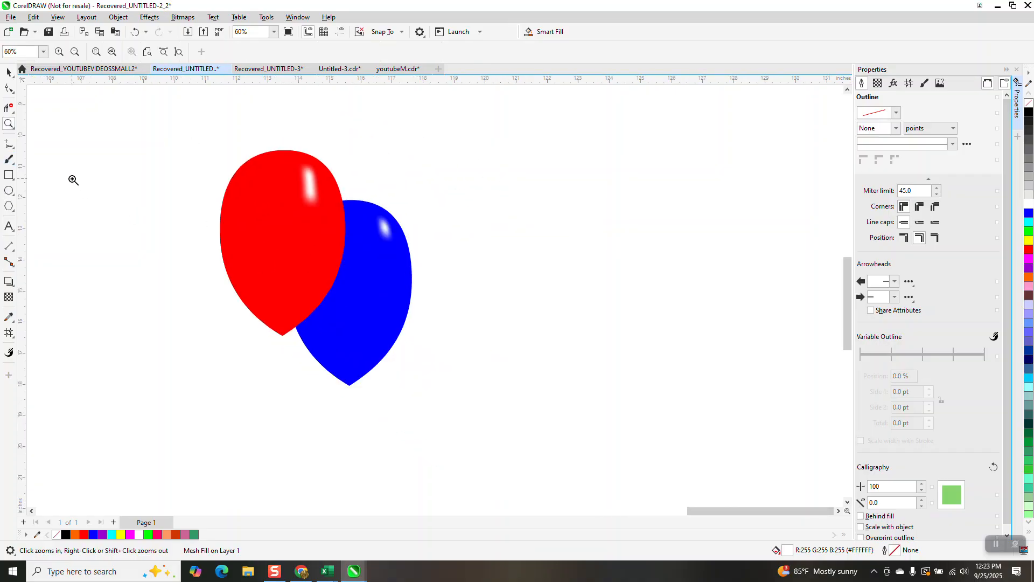
click(11, 148)
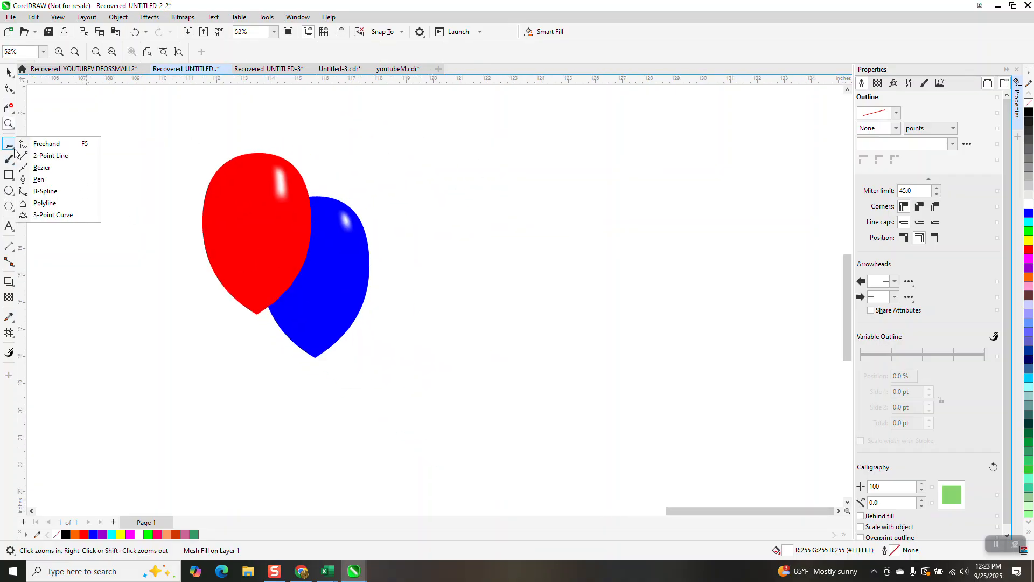
click(45, 144)
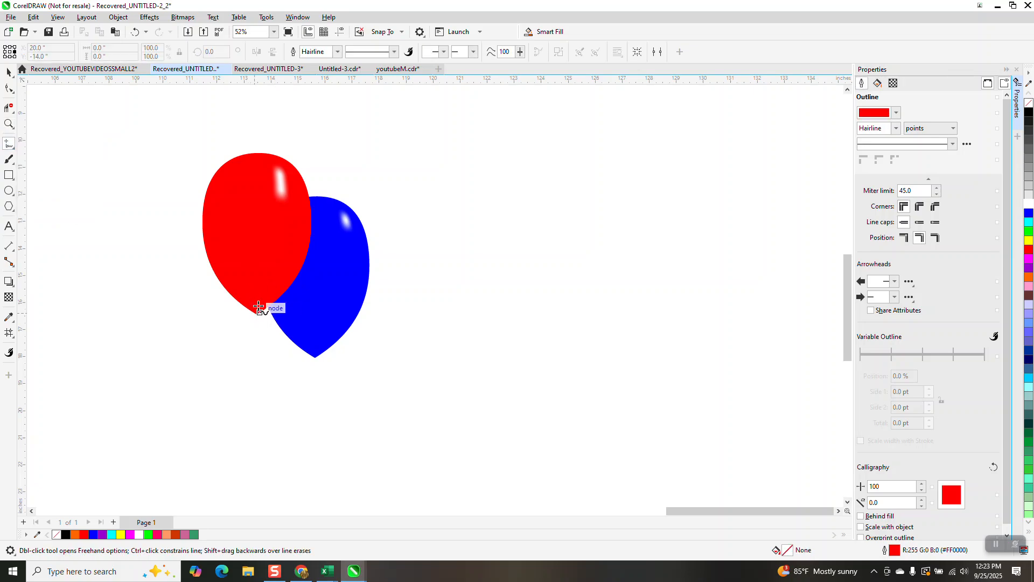
mouse_move(255, 296)
mouse_down()
mouse_move(264, 358)
mouse_move(300, 414)
mouse_move(376, 451)
mouse_move(382, 505)
mouse_up()
mouse_move(314, 345)
mouse_down()
mouse_move(335, 443)
mouse_move(390, 498)
mouse_up()
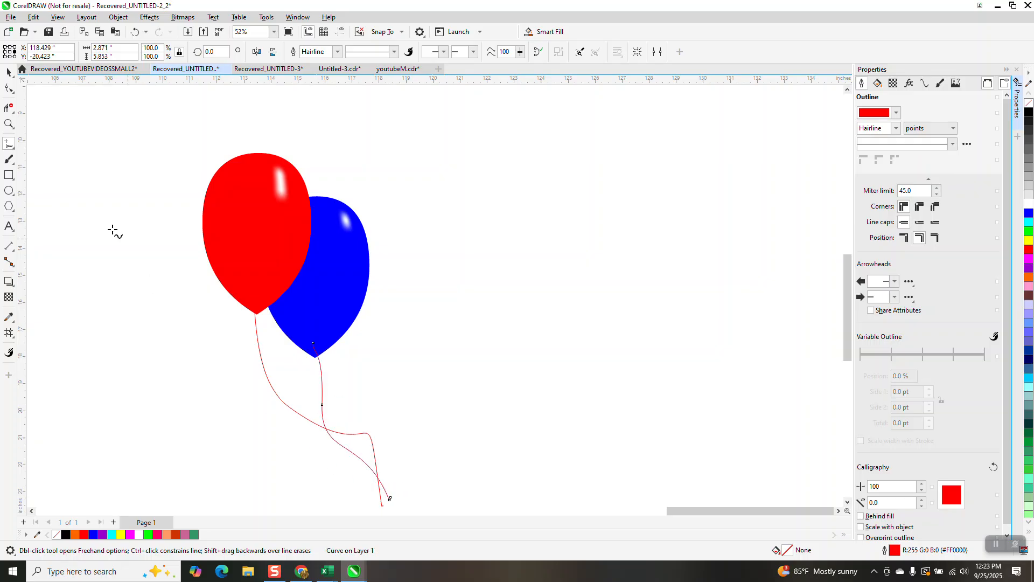
Send both balloon strings to the back of the page, behind the balloons
click(8, 72)
scroll(143, 198, down, 2)
drag(165, 257, 382, 441)
click(118, 17)
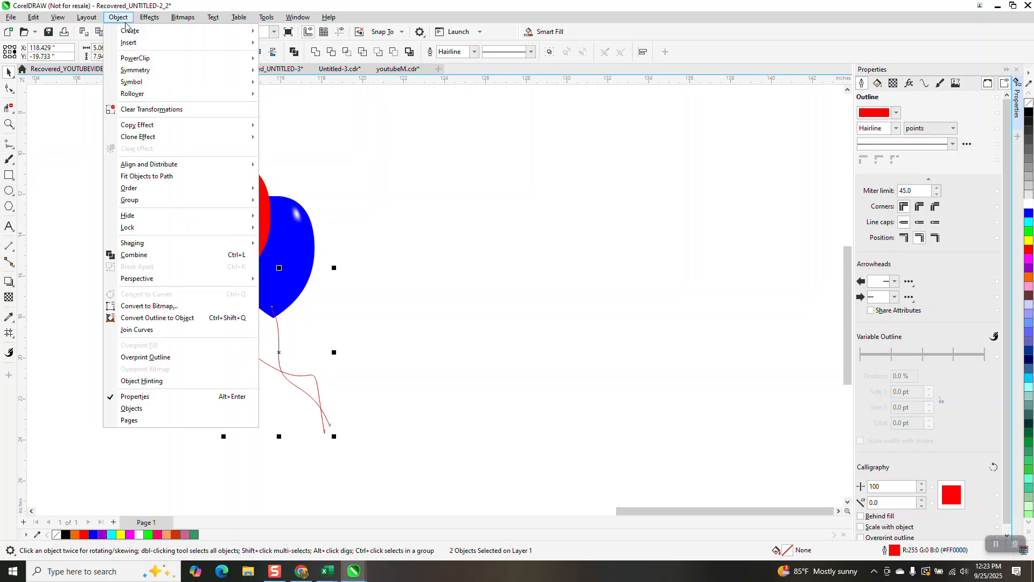
mouse_move(133, 193)
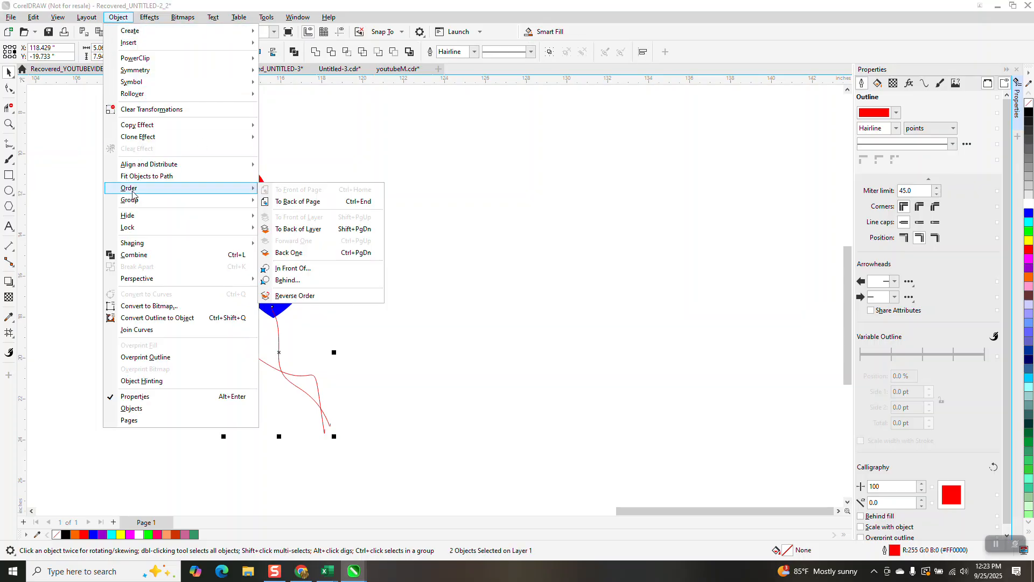
click(276, 202)
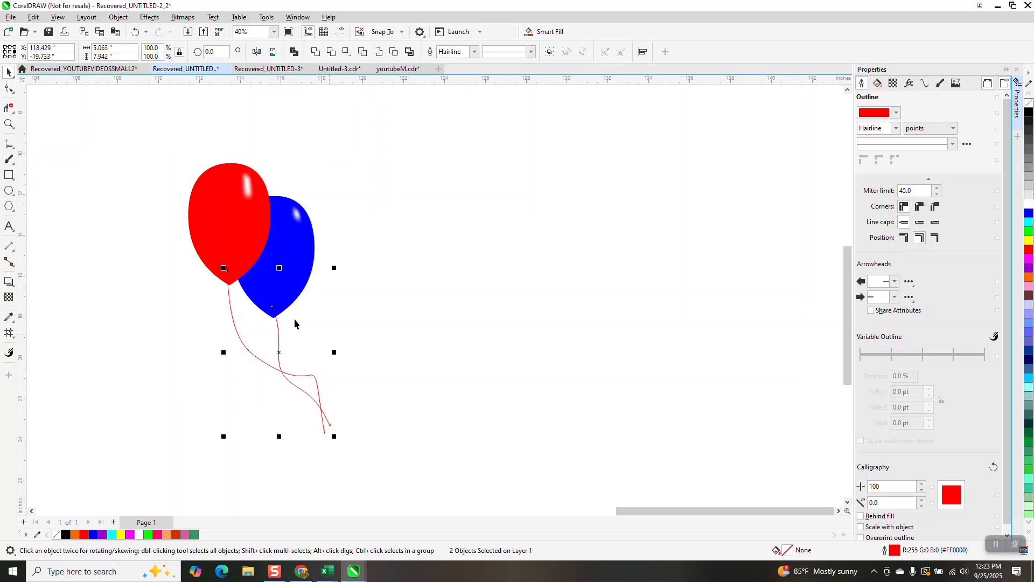
Move the upper end node of each string so it meets the bottom tip of its balloon
click(8, 124)
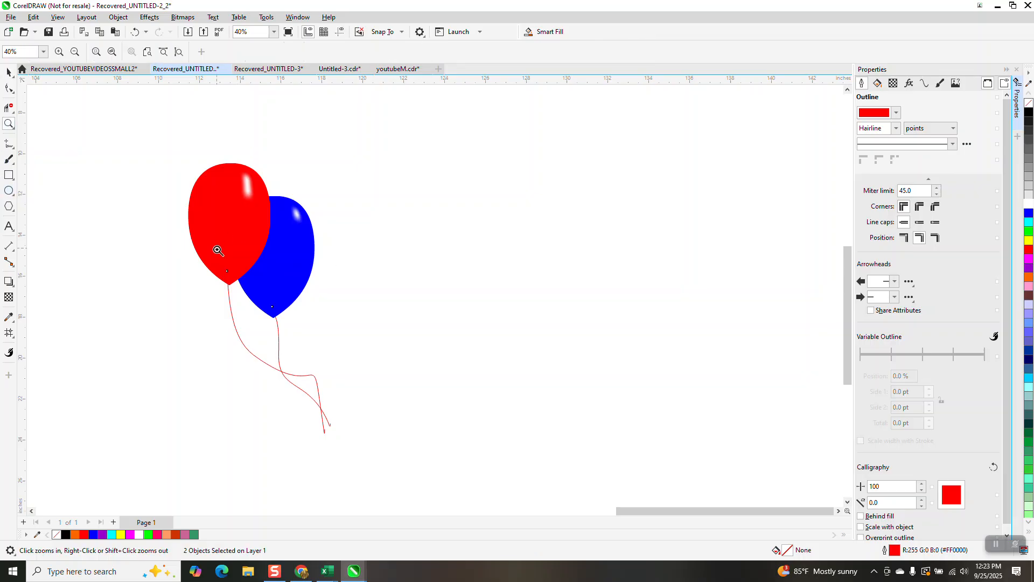
drag(208, 260, 261, 319)
click(9, 88)
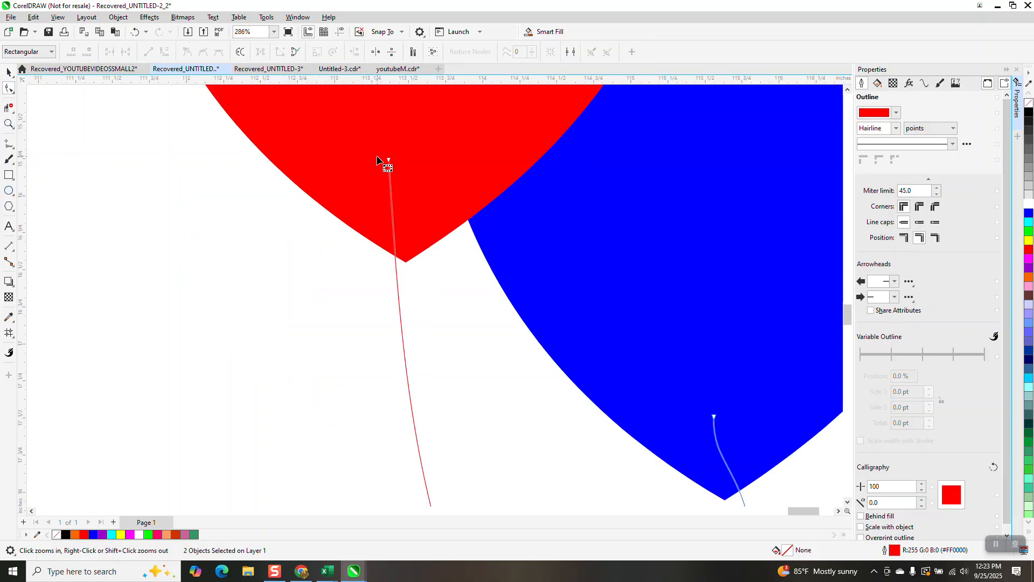
drag(389, 161, 405, 219)
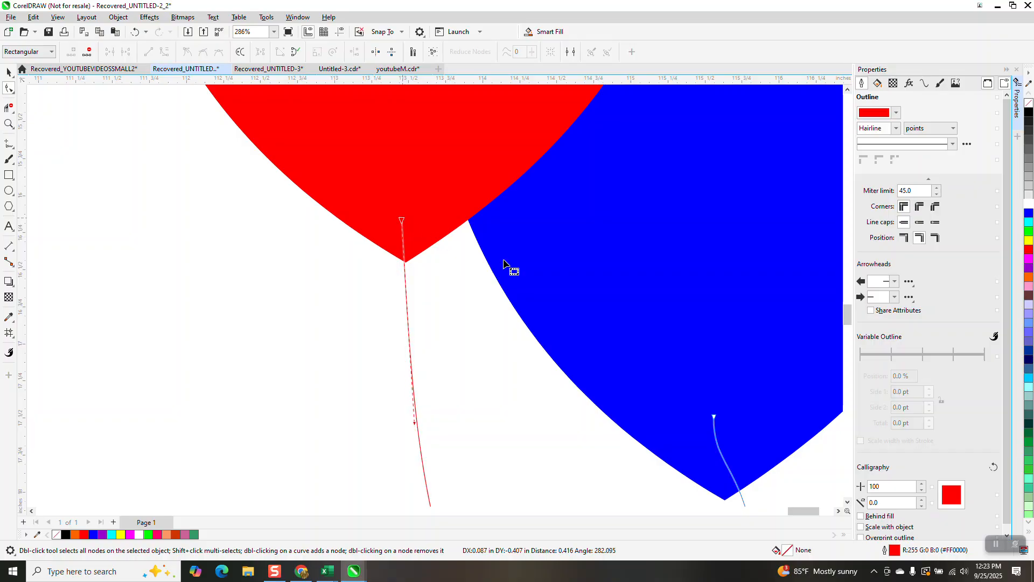
scroll(536, 265, down, 2)
drag(640, 352, 644, 384)
scroll(444, 282, down, 4)
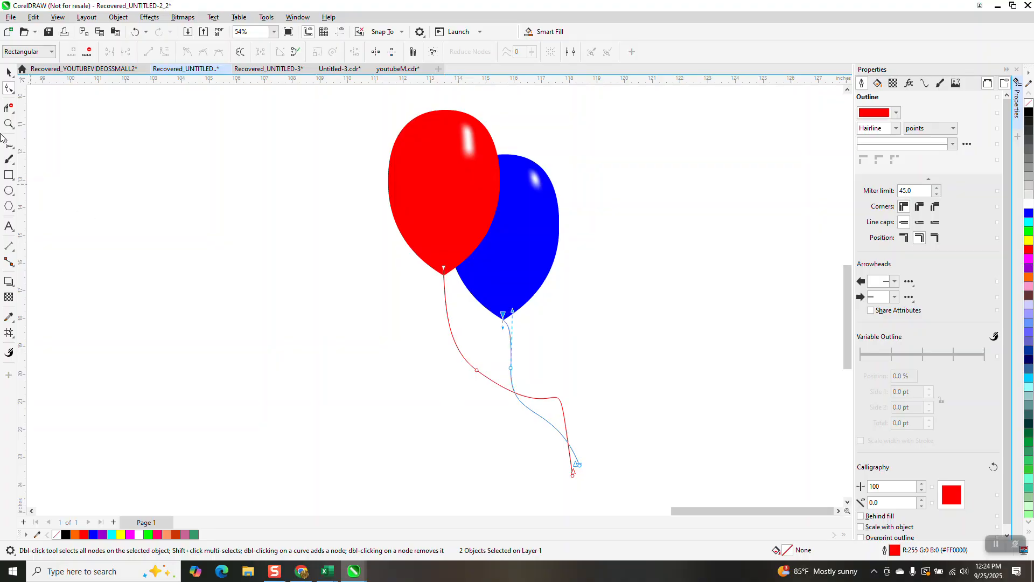
Set both strings' outline width to 8.0 pt and their outline and fill colour to white
click(8, 72)
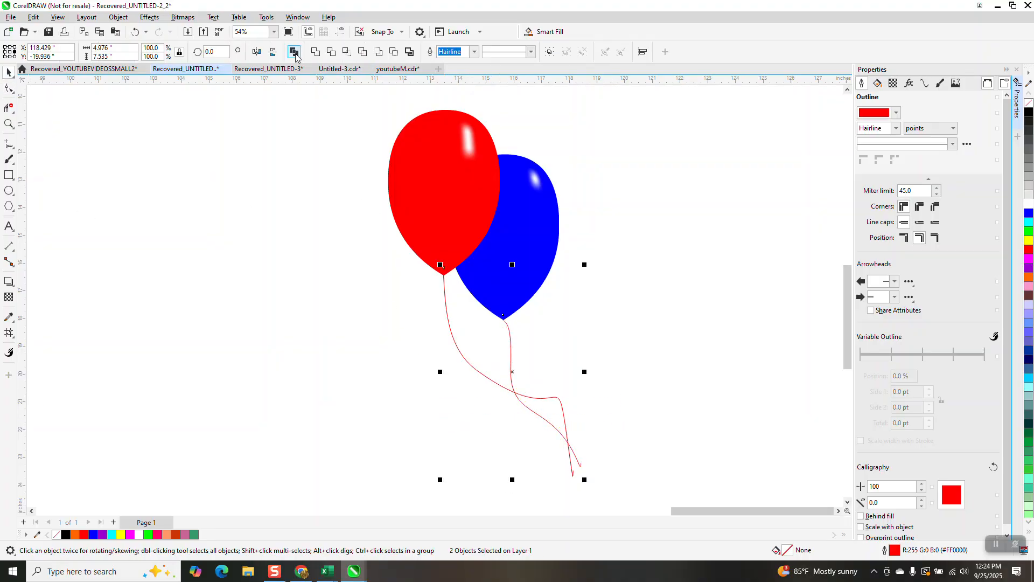
click(474, 52)
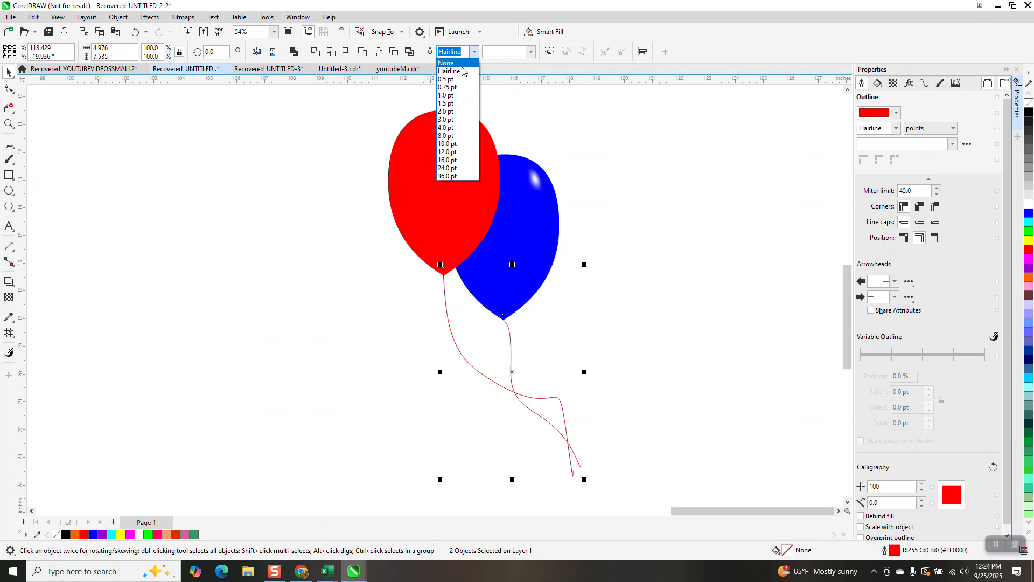
click(446, 137)
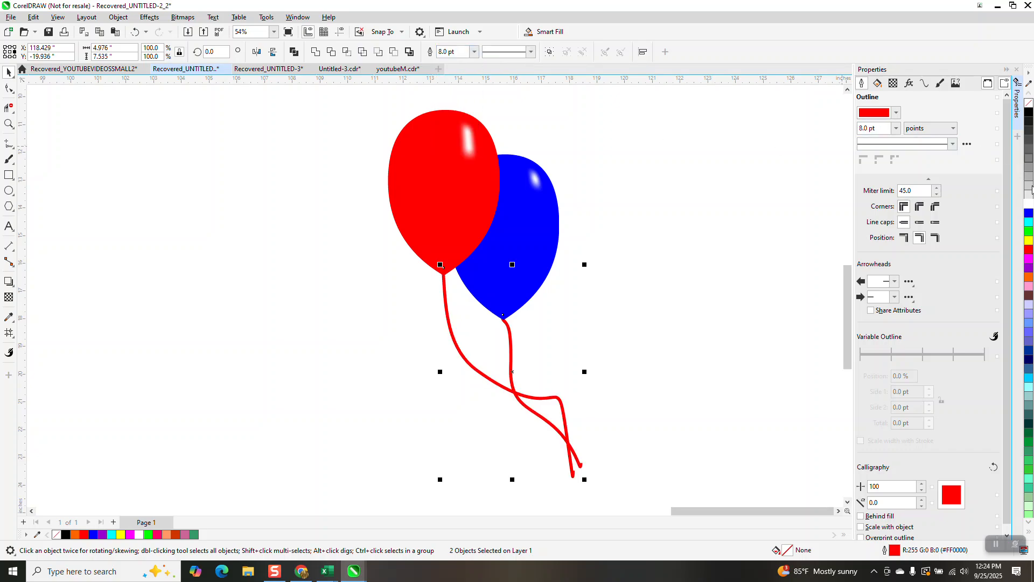
click(1028, 205)
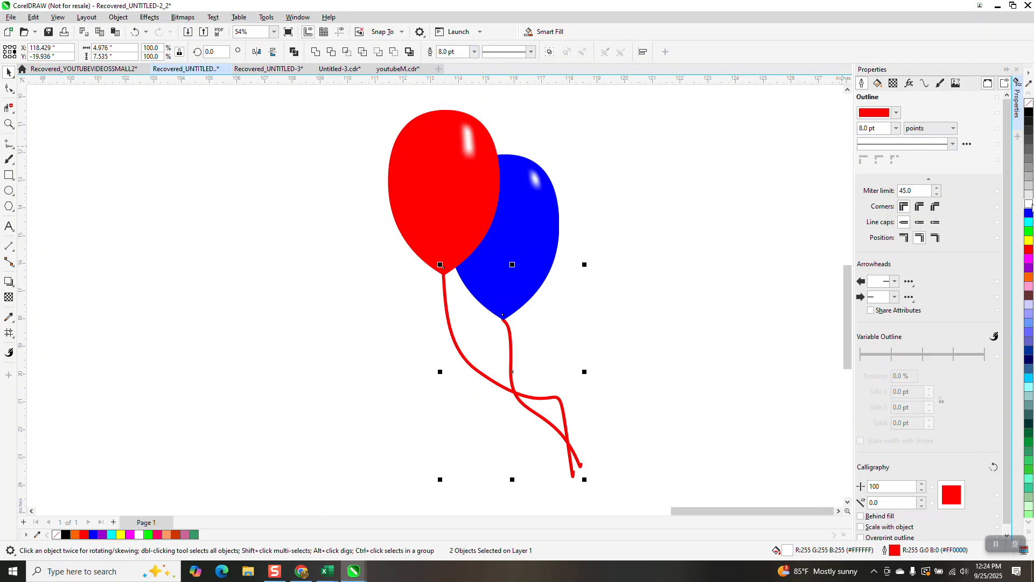
right_click(1030, 206)
Draw a rectangle about 18.5 by 19.7 inches around the two balloons and their strings, and fill it with black
scroll(334, 166, down, 3)
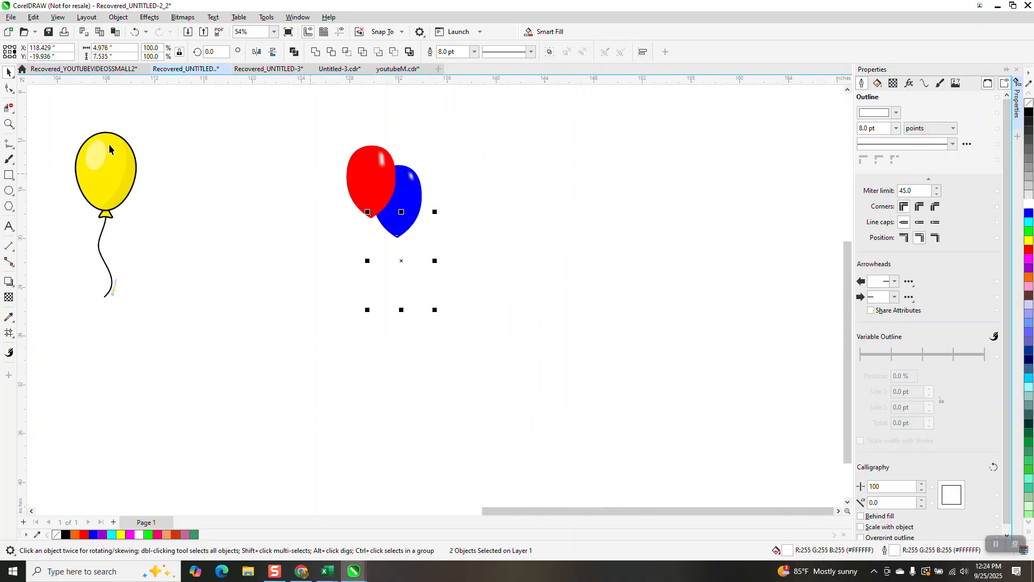
click(9, 178)
mouse_move(310, 123)
mouse_down()
mouse_move(330, 254)
mouse_move(537, 363)
mouse_up()
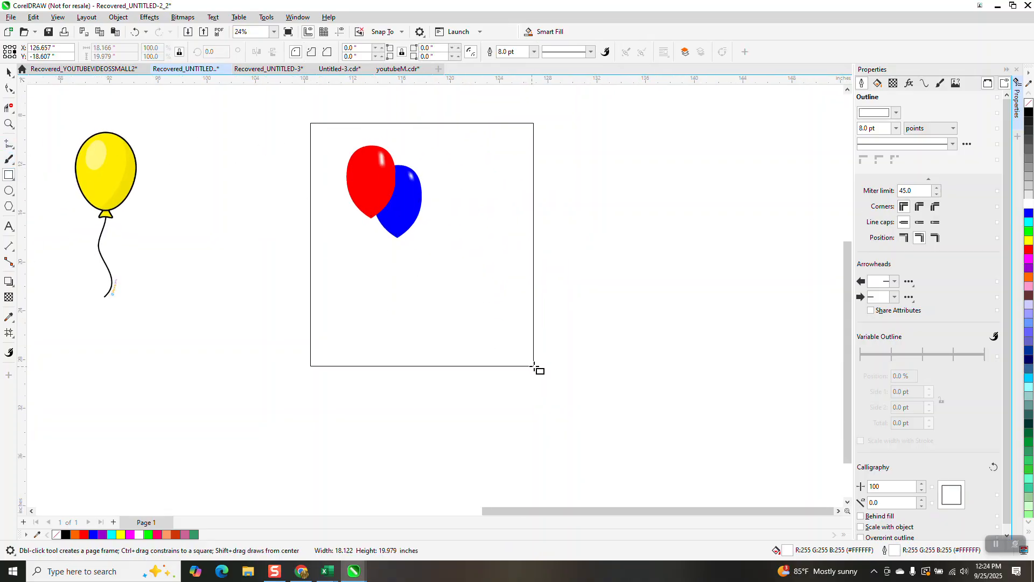
click(1030, 115)
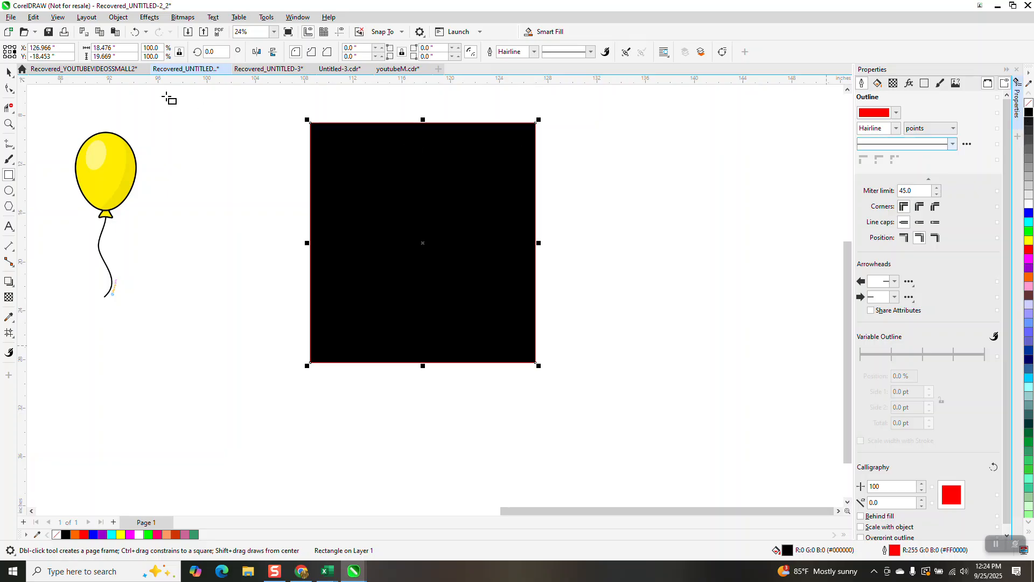
Send the black rectangle to the back of the page as a background for the balloons
click(118, 17)
mouse_move(139, 189)
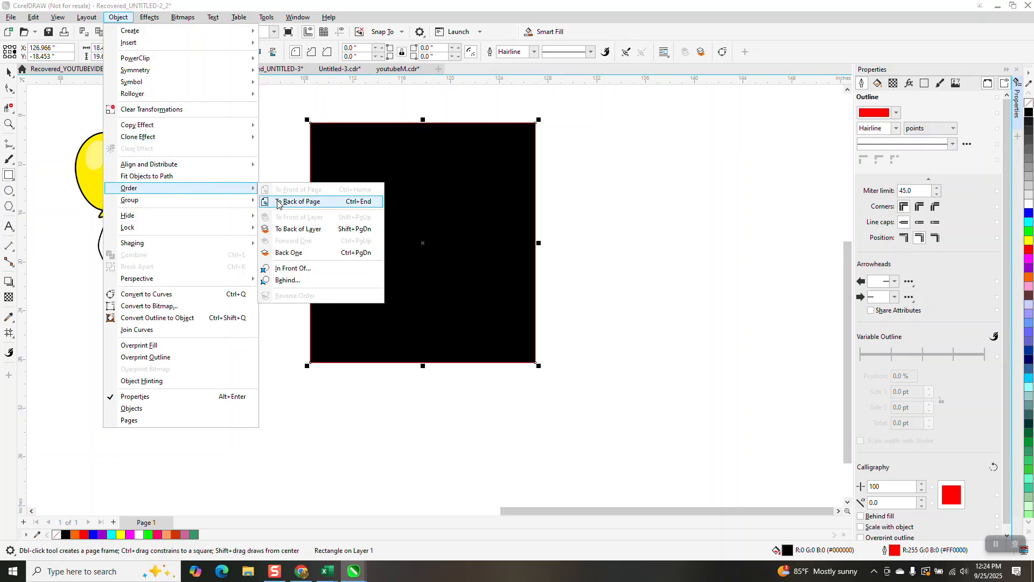
click(279, 203)
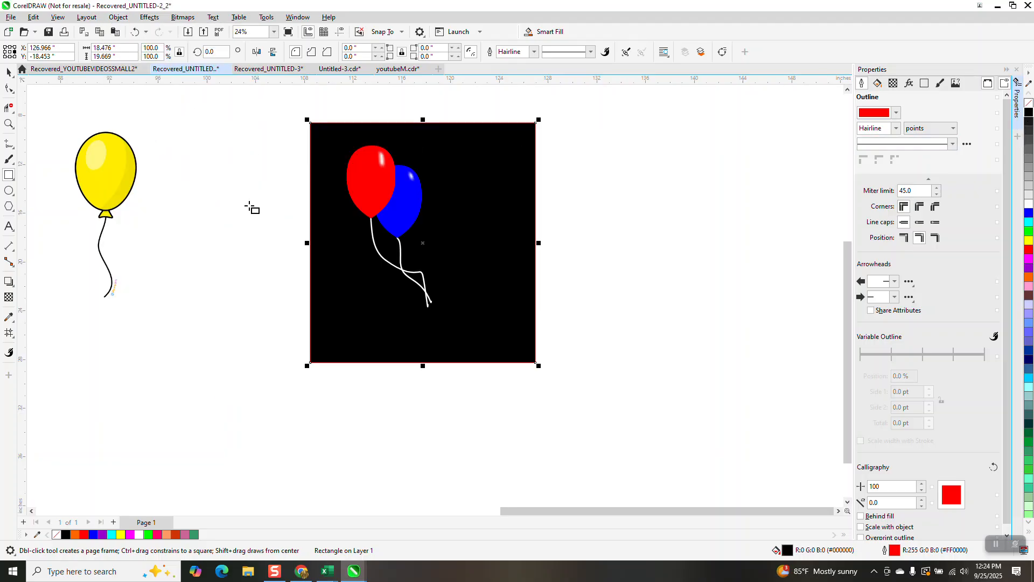
Examine the finished balloons alongside the three-balloon bunch on black and the outlined yellow balloon, comparing their highlights and strings
click(8, 124)
drag(347, 160, 517, 344)
right_click(356, 235)
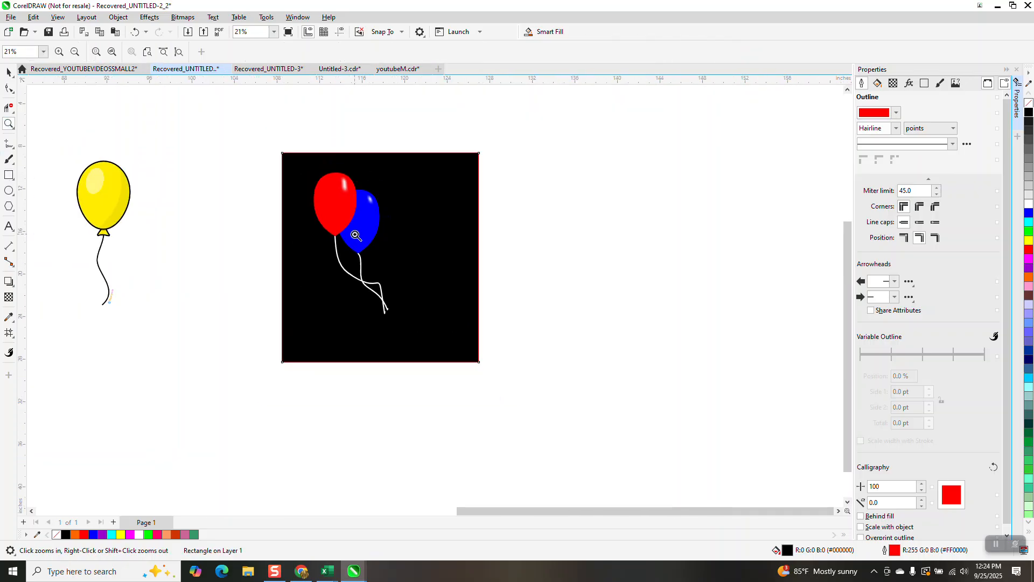
right_click(356, 235)
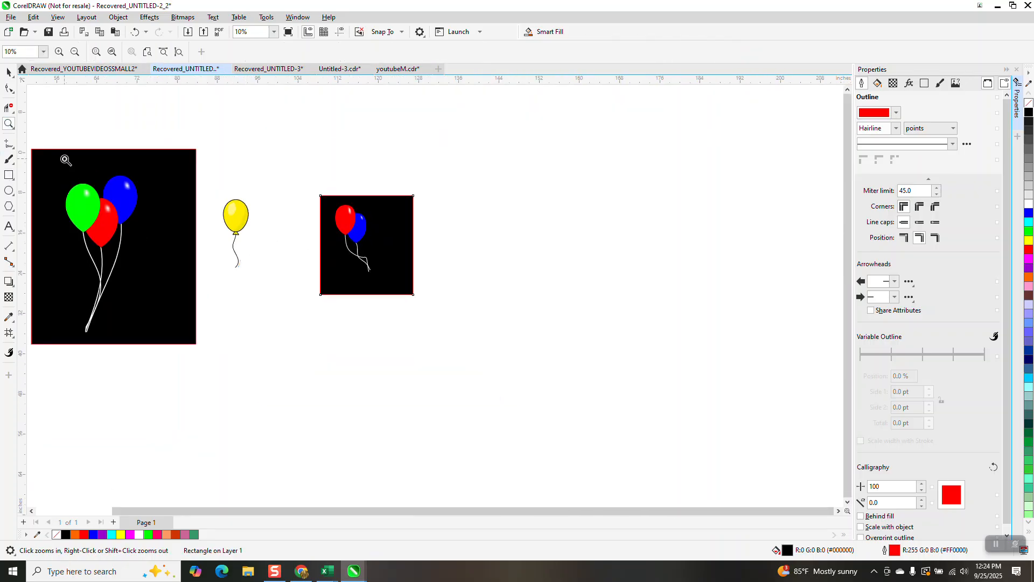
drag(65, 160, 171, 274)
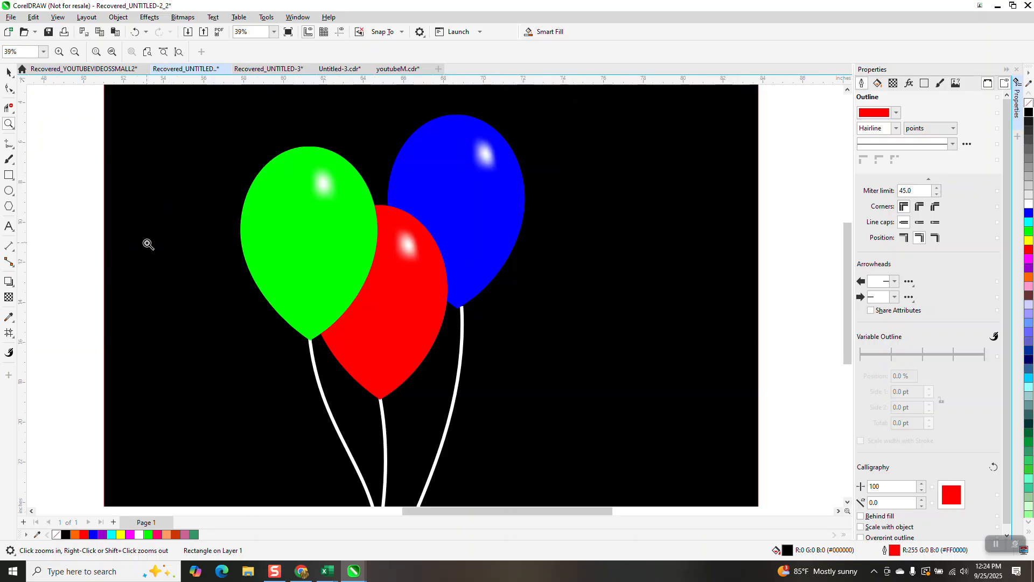
scroll(148, 242, down, 3)
drag(544, 214, 618, 316)
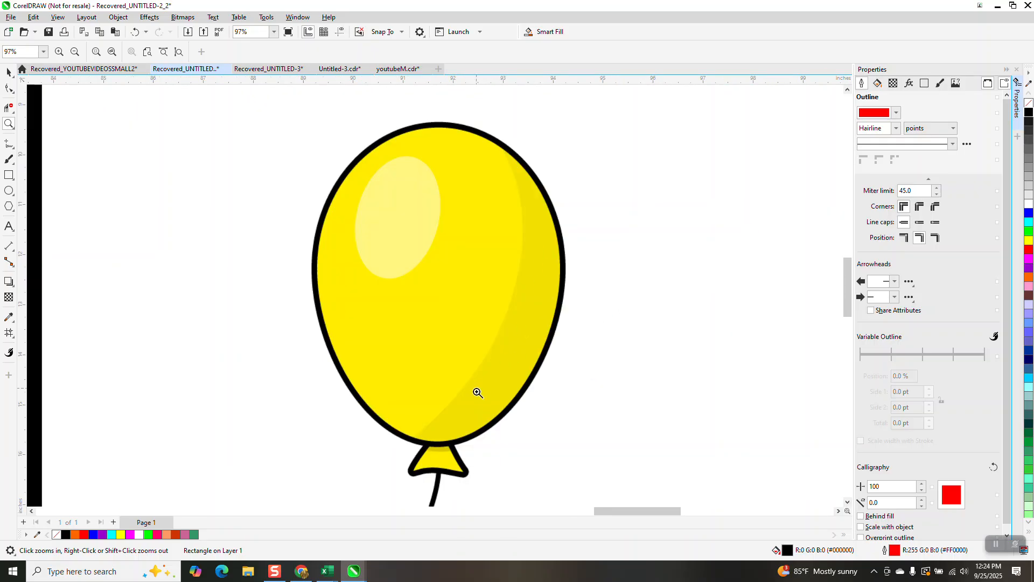
scroll(476, 407, down, 1)
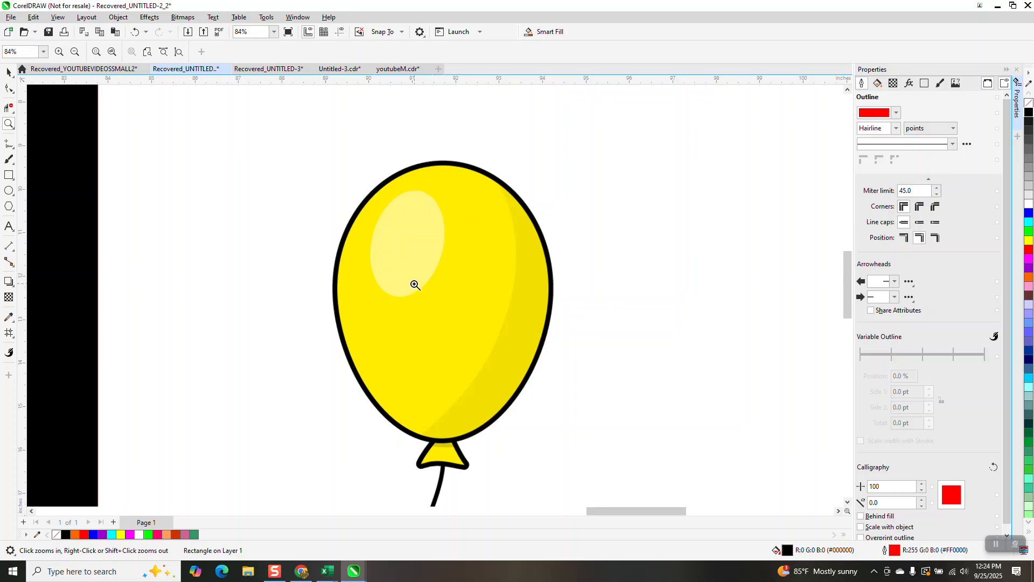
scroll(398, 255, down, 3)
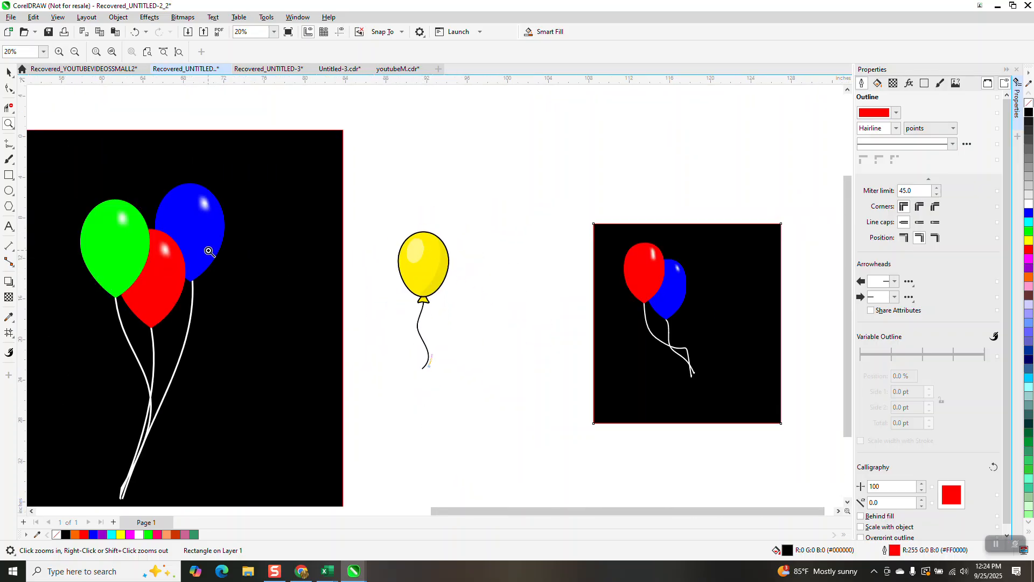
Recolour the black background rectangle behind the three-balloon bunch, trying blue and green before filling it with purple (R153 G0 B204)
scroll(209, 252, down, 1)
scroll(204, 240, down, 1)
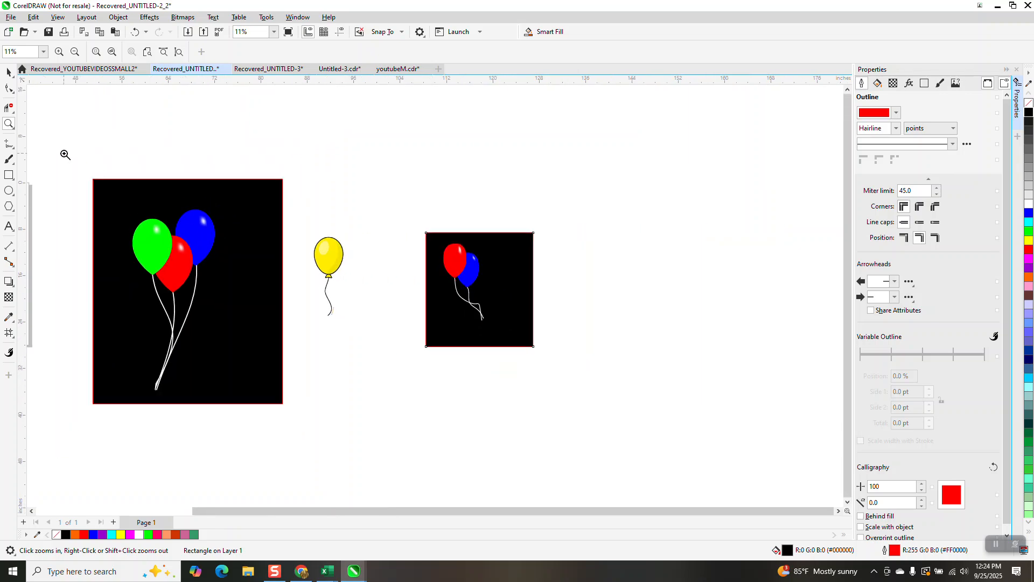
click(10, 72)
click(277, 201)
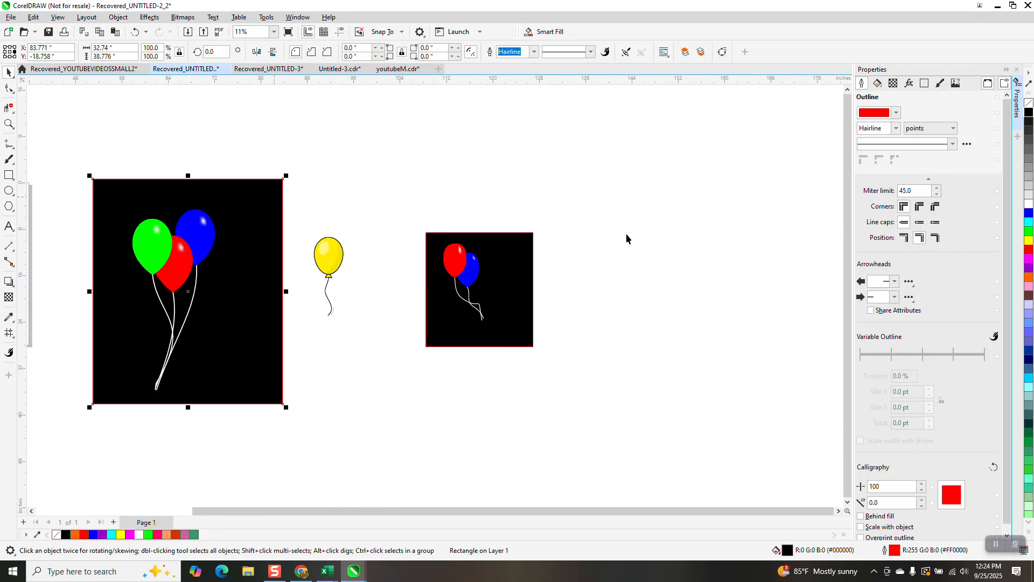
click(1029, 214)
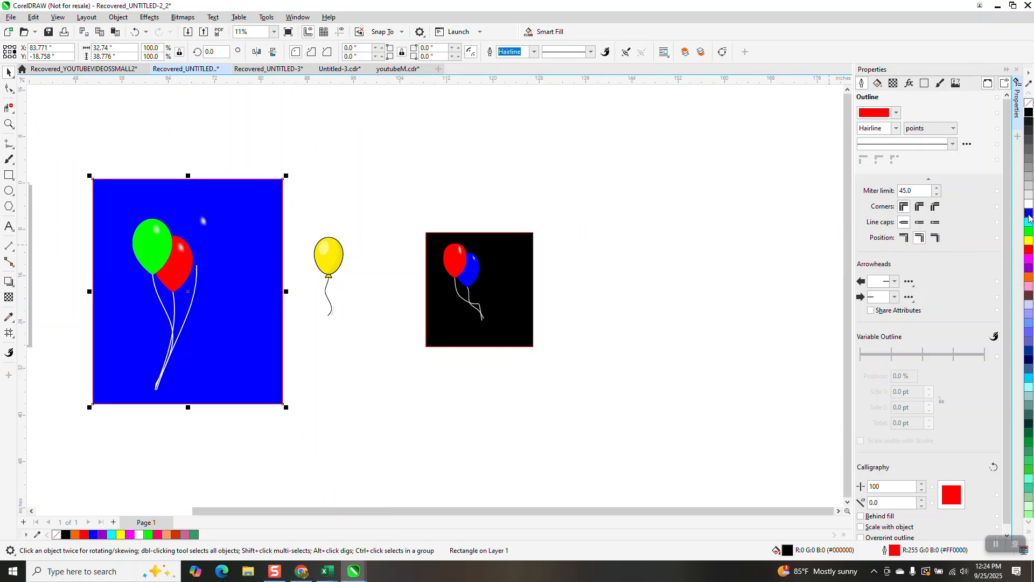
click(1029, 231)
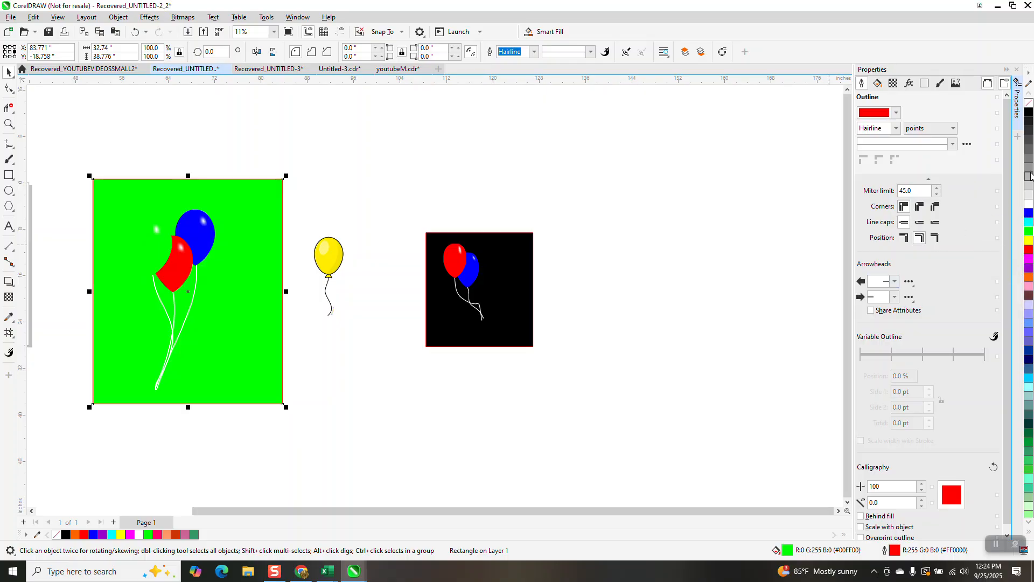
click(1030, 268)
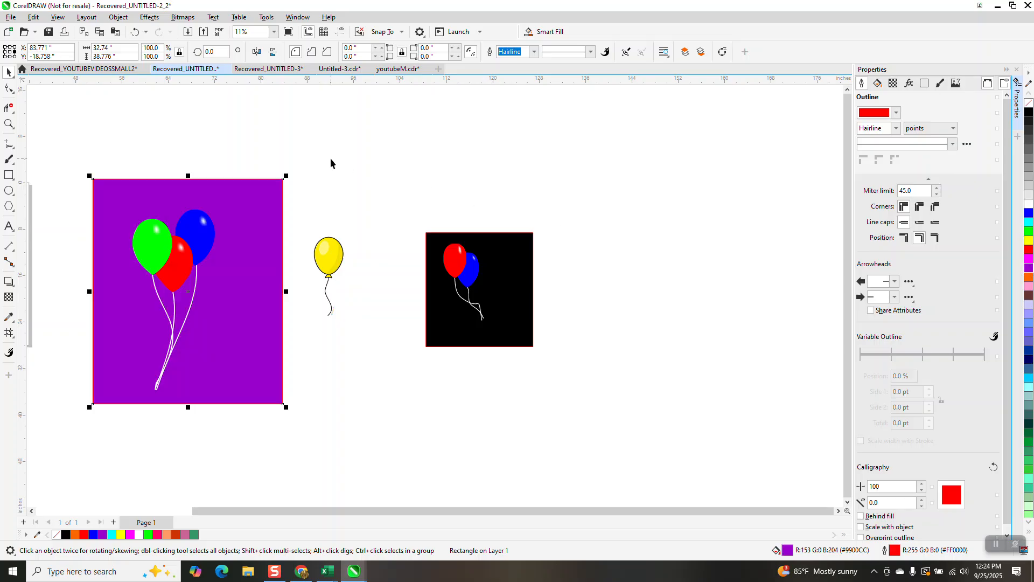
Examine the three balloons' highlights and white strings against the purple background, both as a whole and up close
click(9, 124)
drag(110, 179, 326, 355)
click(8, 72)
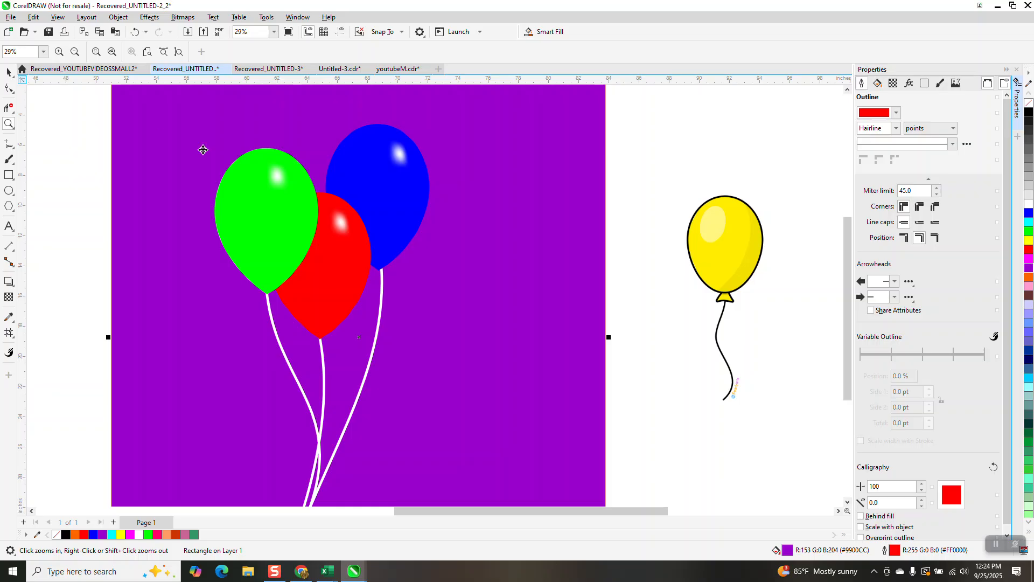
scroll(353, 222, down, 2)
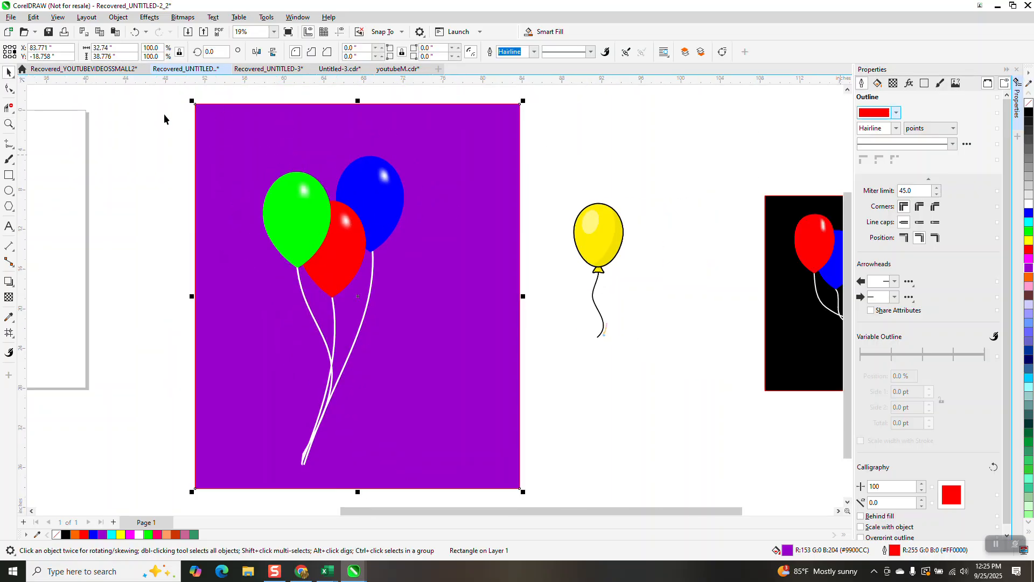
scroll(163, 173, down, 1)
click(162, 169)
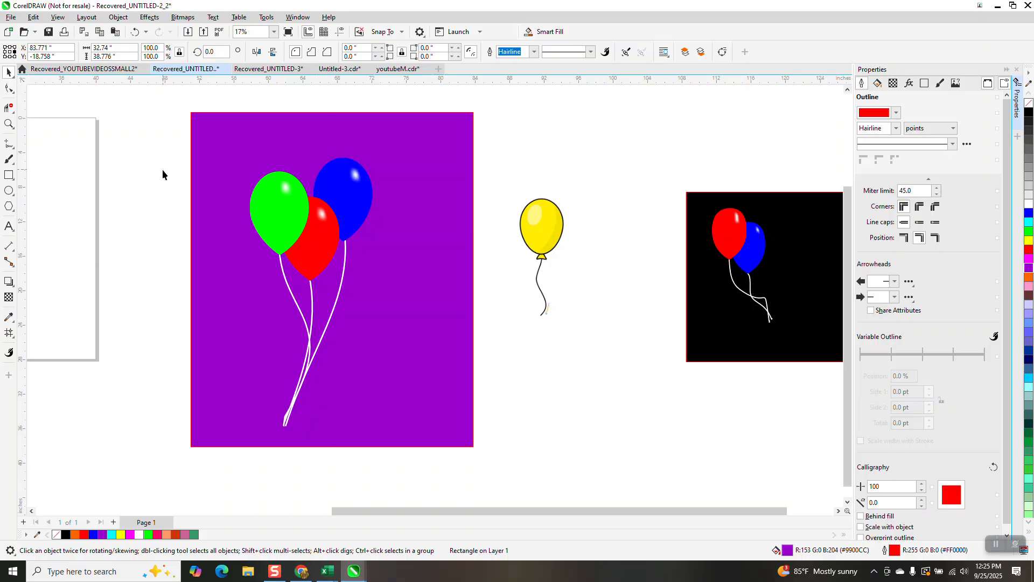
click(10, 123)
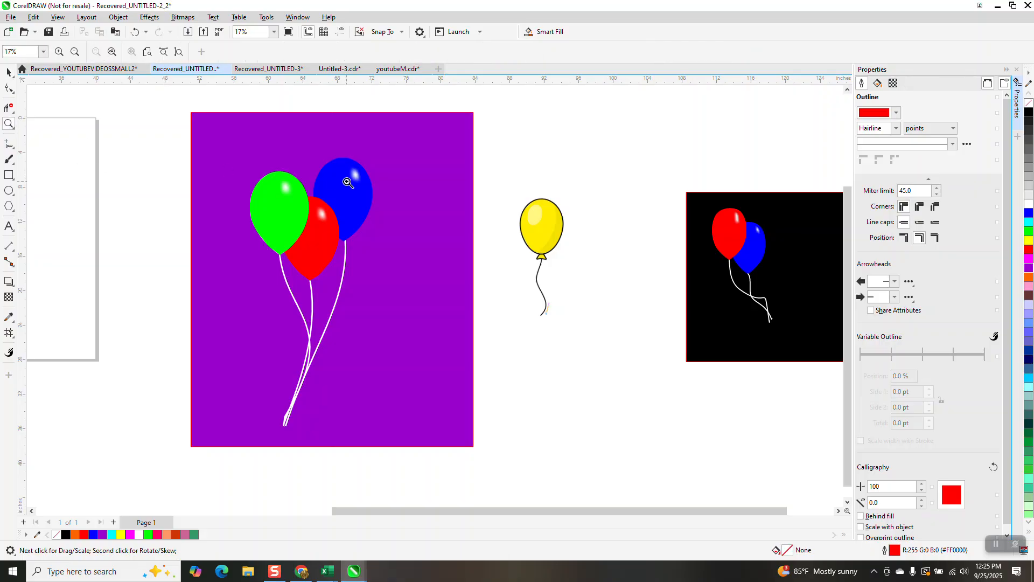
drag(253, 154, 401, 323)
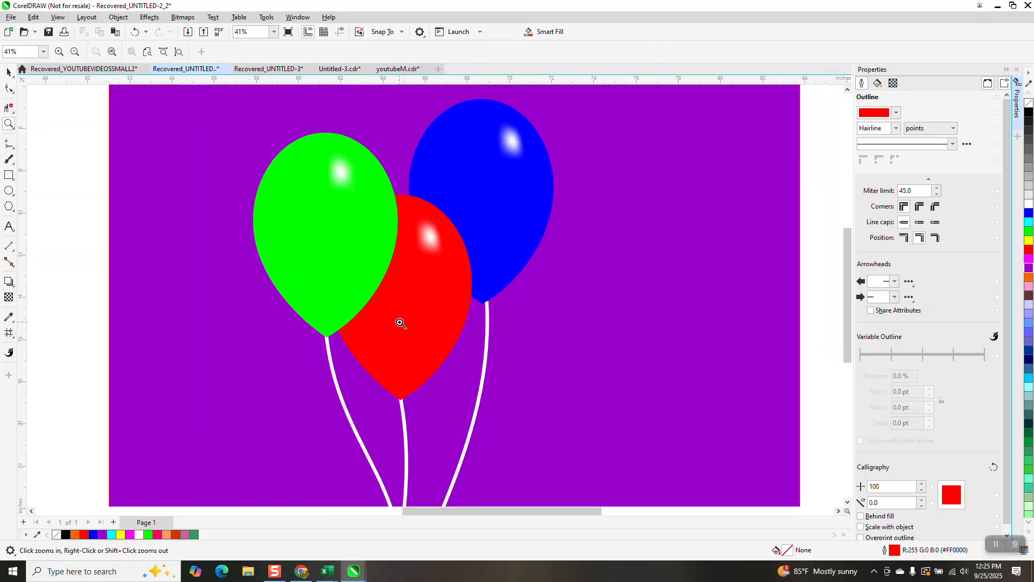